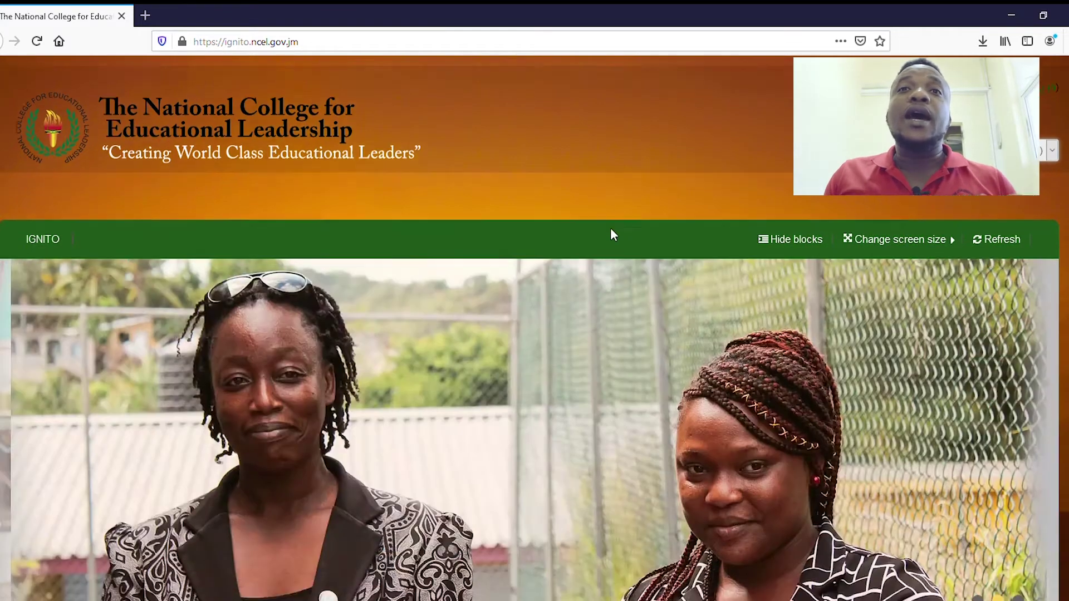
Look over the home page's banner, course categories and login block
scroll(611, 231, "down", 5)
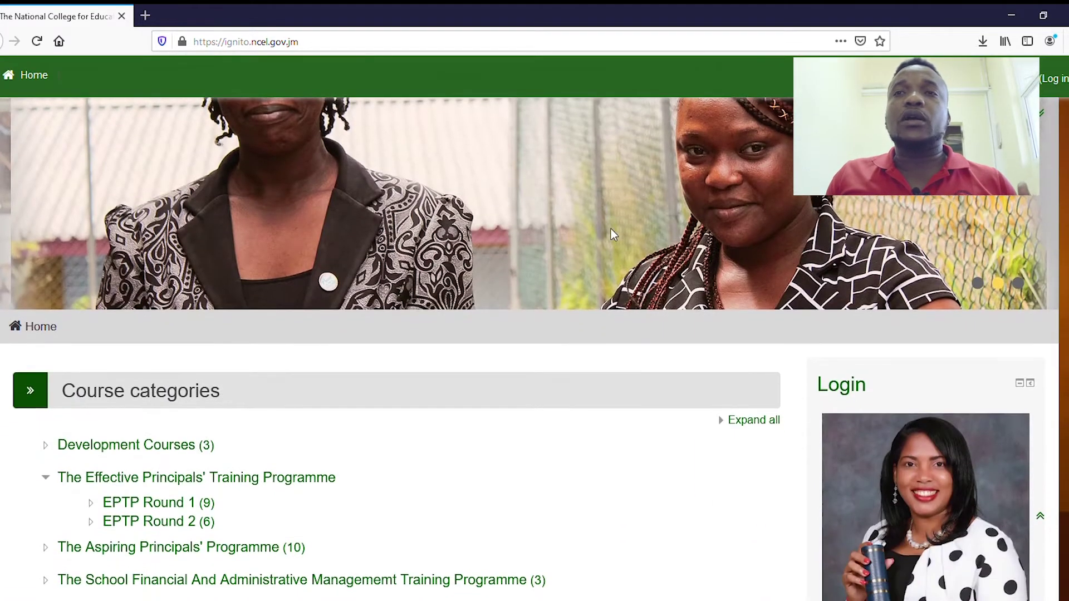
scroll(611, 228, "down", 2)
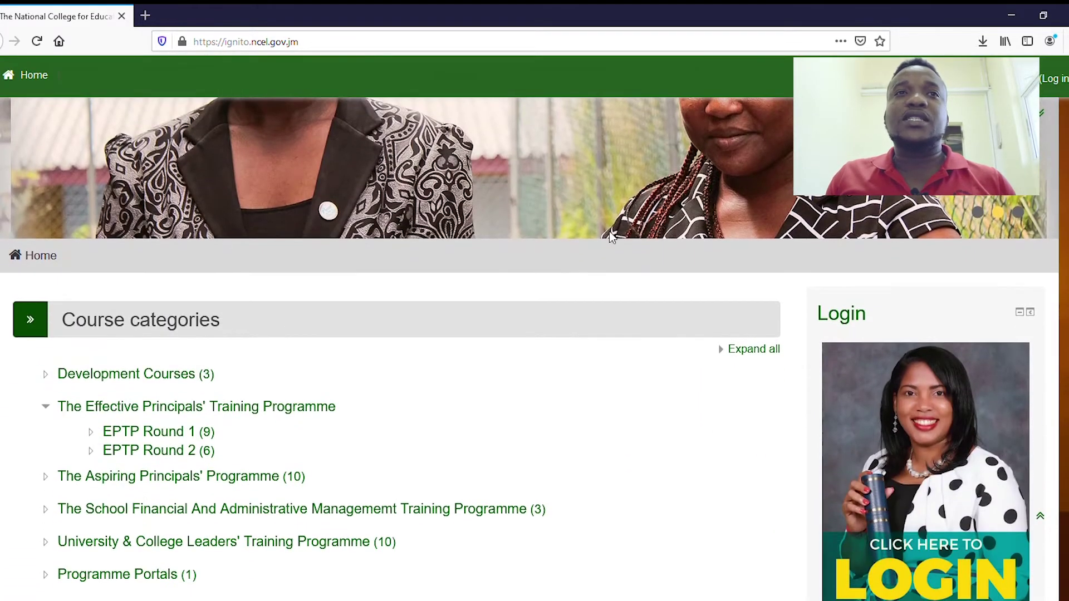
scroll(610, 231, "down", 4)
scroll(609, 231, "up", 8)
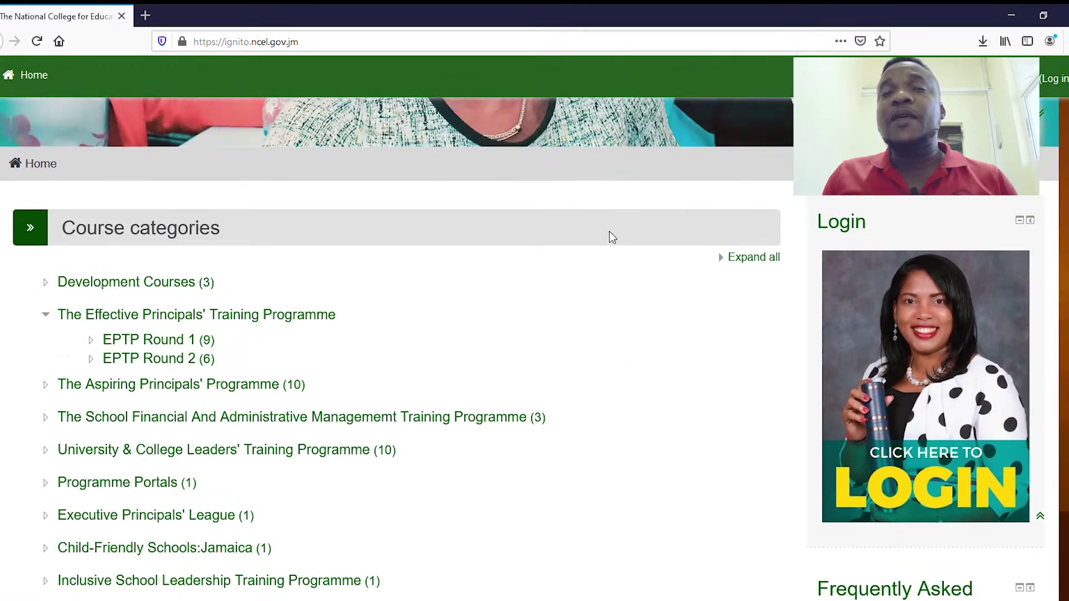
scroll(610, 232, "up", 4)
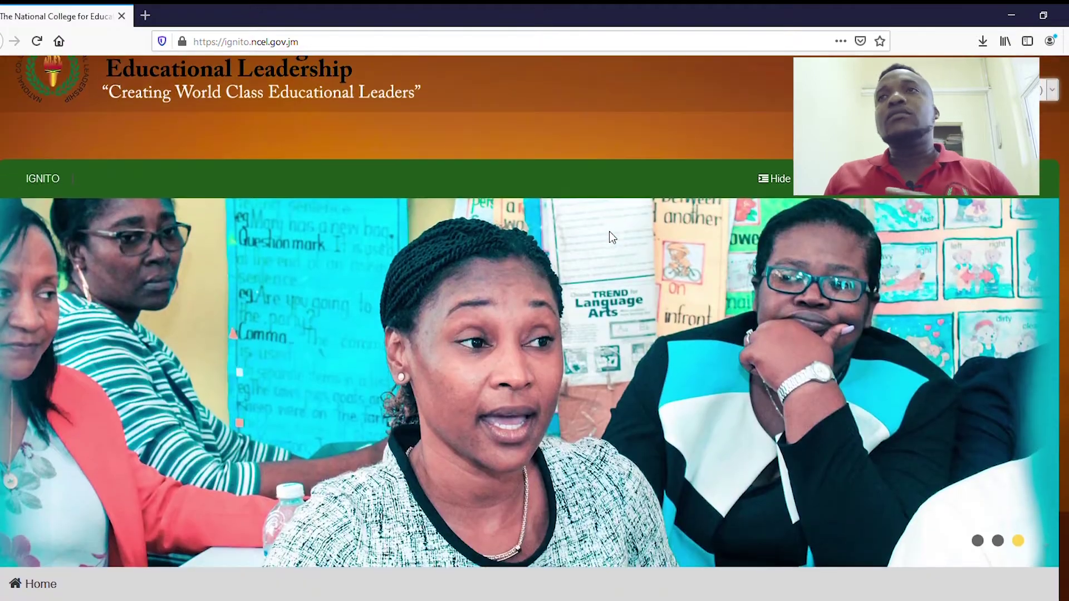
scroll(609, 233, "up", 2)
scroll(610, 232, "down", 3)
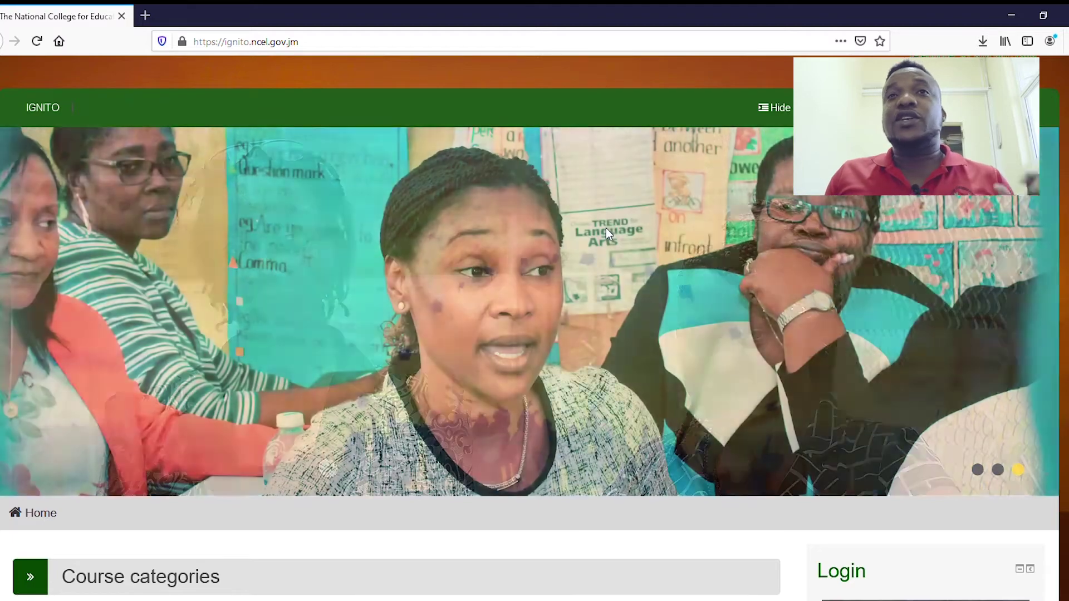
scroll(581, 248, "up", 3)
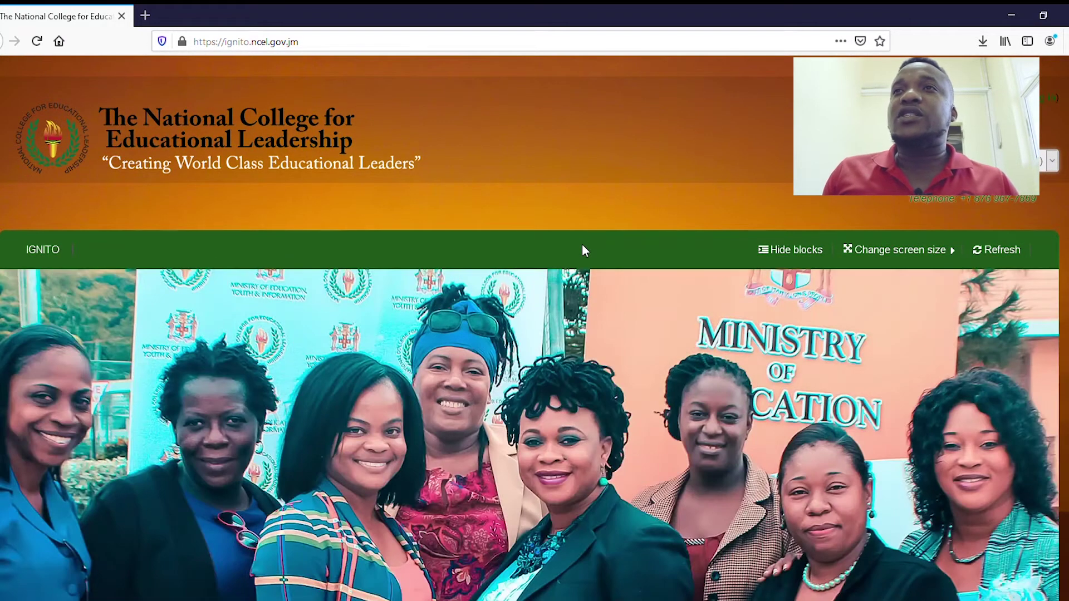
scroll(582, 244, "down", 2)
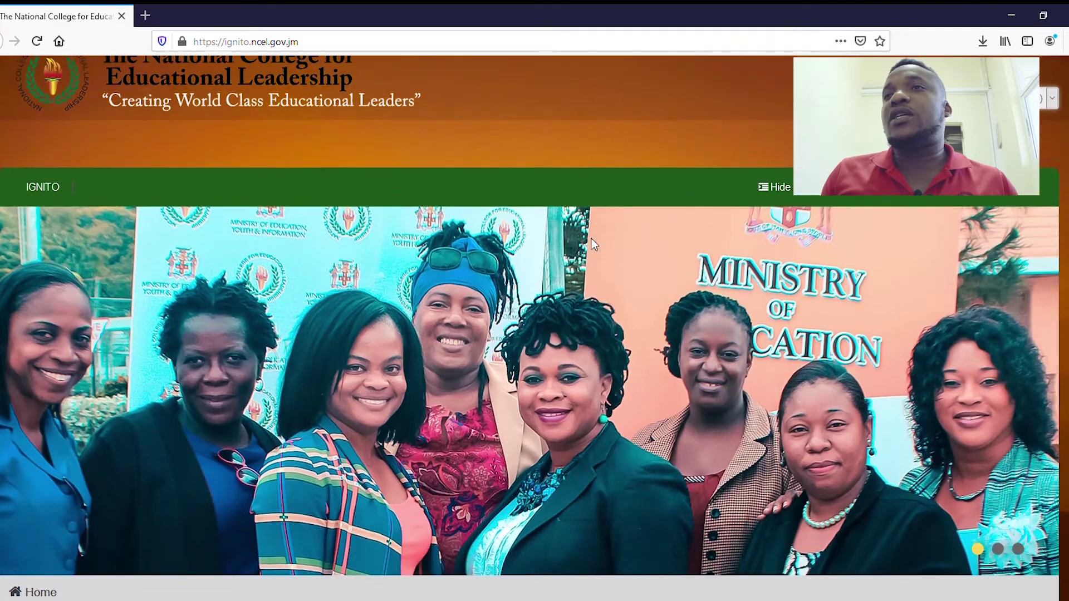
Open the site's login page and try to log in with the pre-filled username and password
scroll(592, 239, "down", 6)
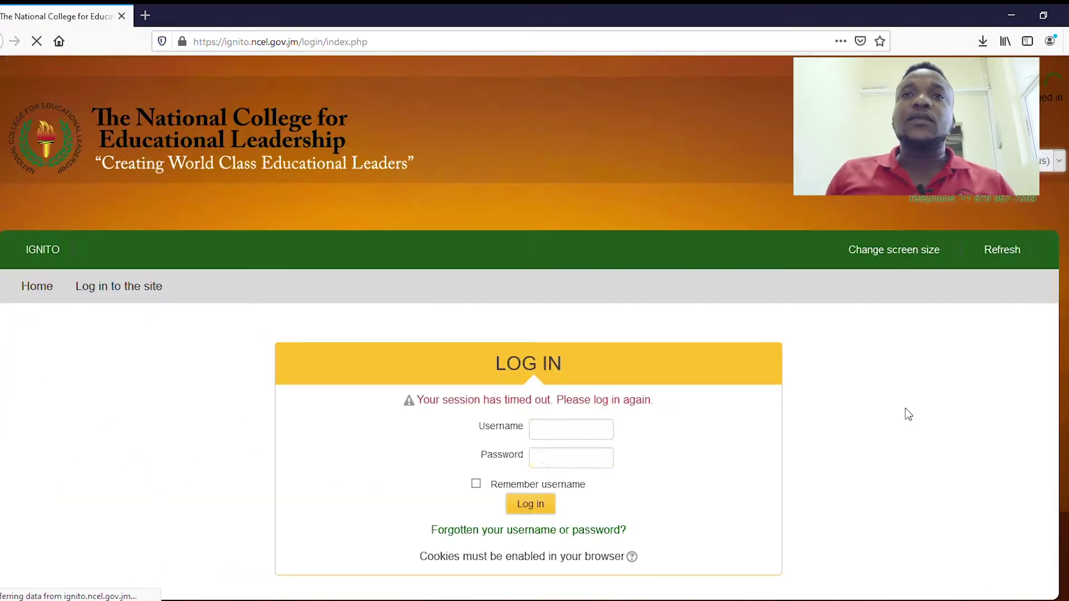
scroll(691, 385, "down", 3)
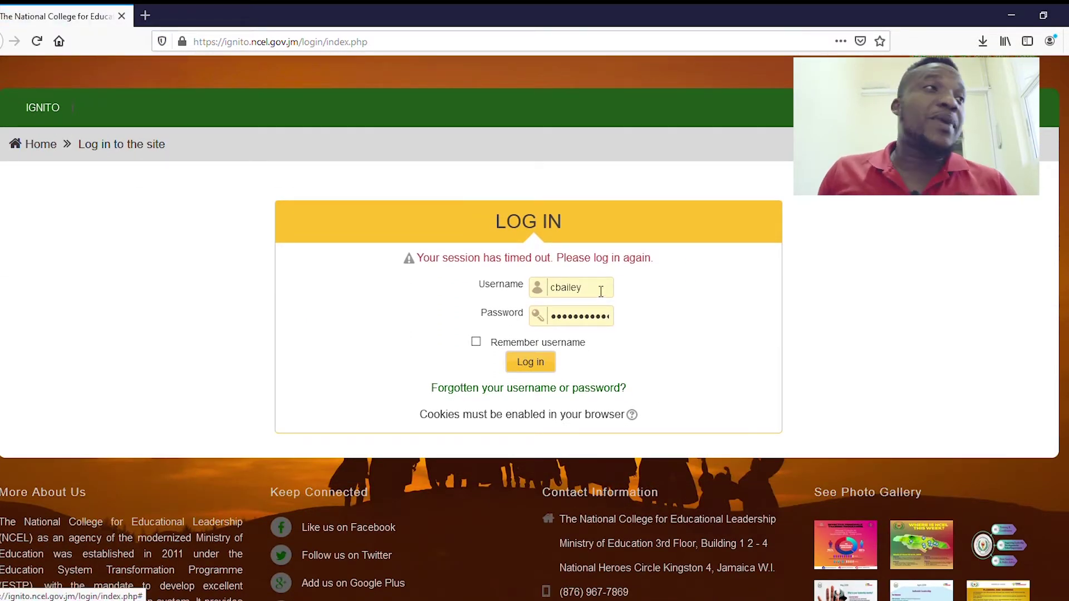
left_click(534, 360)
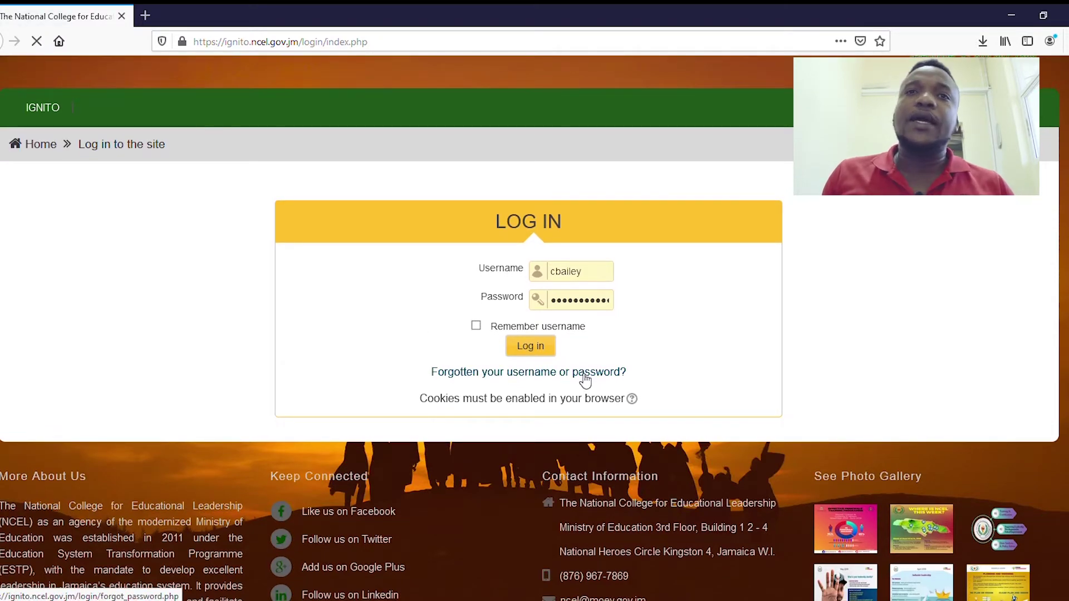
Open the forgotten password page, request a reset by the account's email address and continue to the home page
scroll(269, 266, "down", 5)
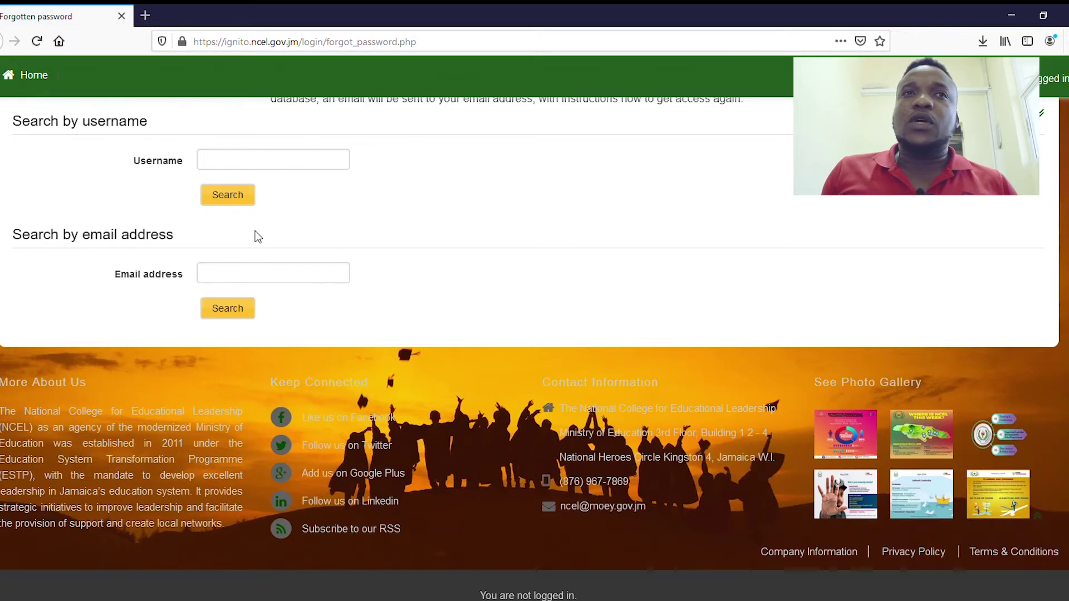
scroll(244, 237, "up", 3)
left_click(275, 423)
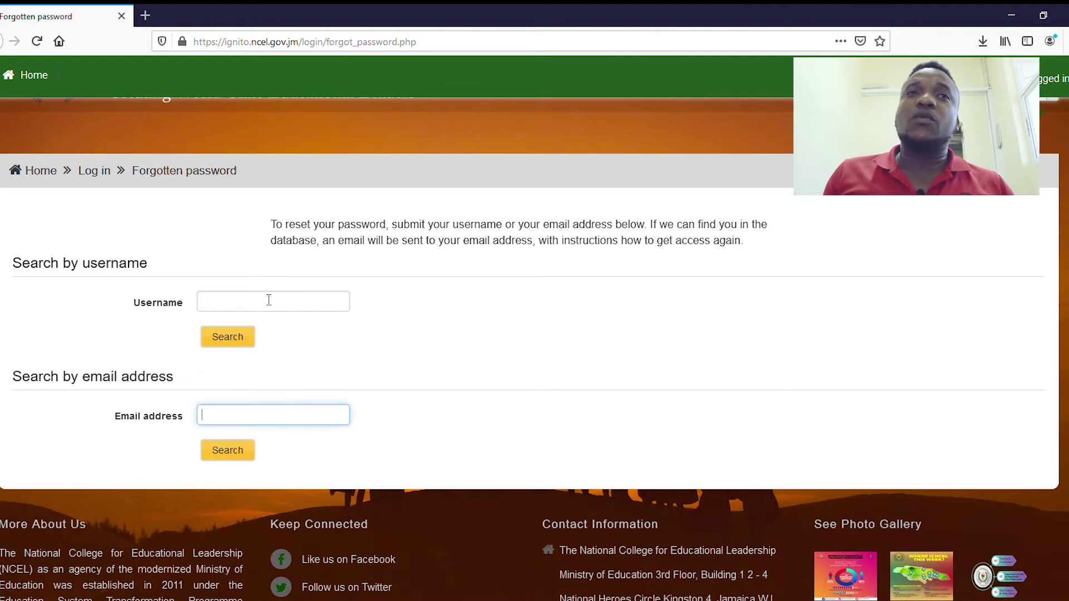
left_click(270, 303)
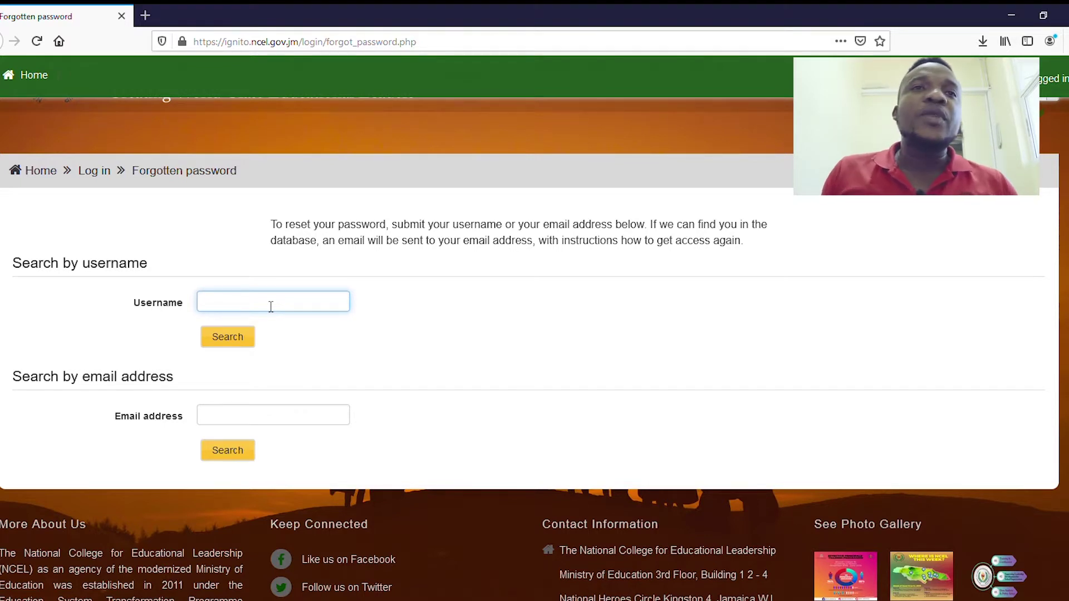
left_click(295, 427)
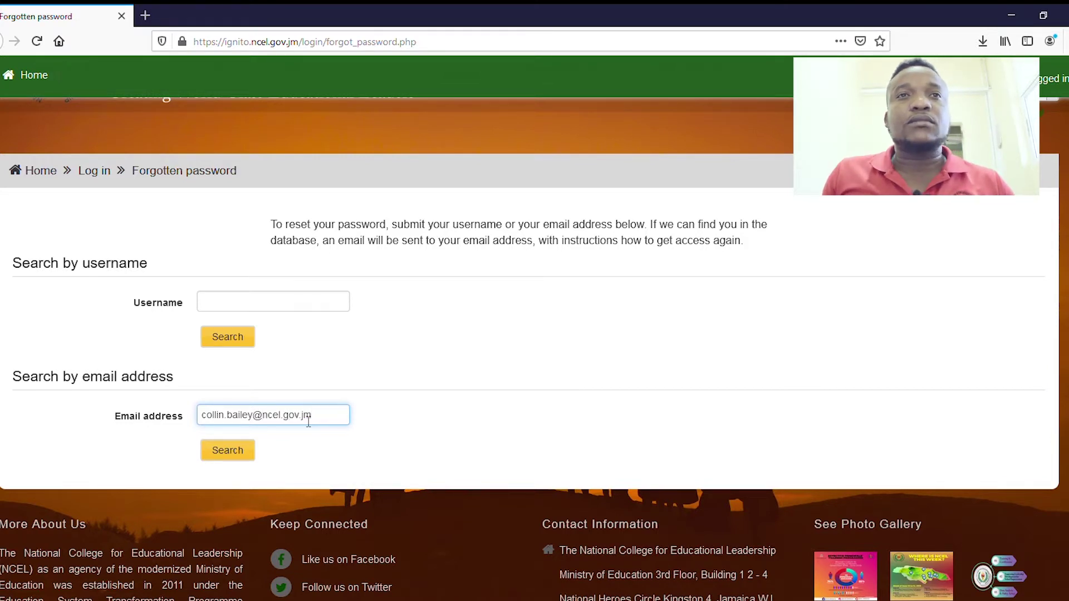
left_click(231, 449)
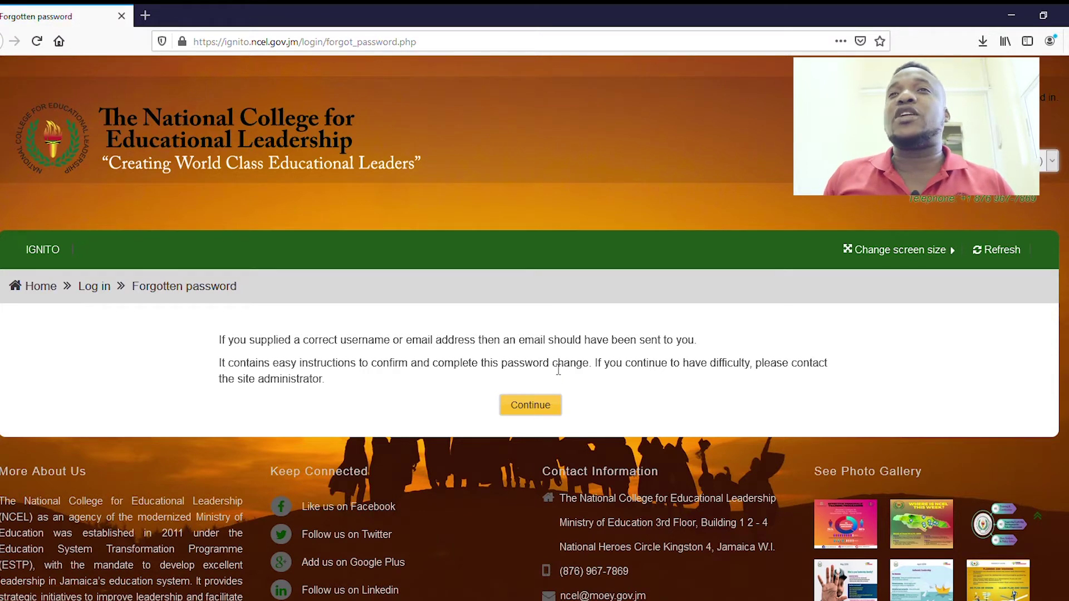
left_click(546, 407)
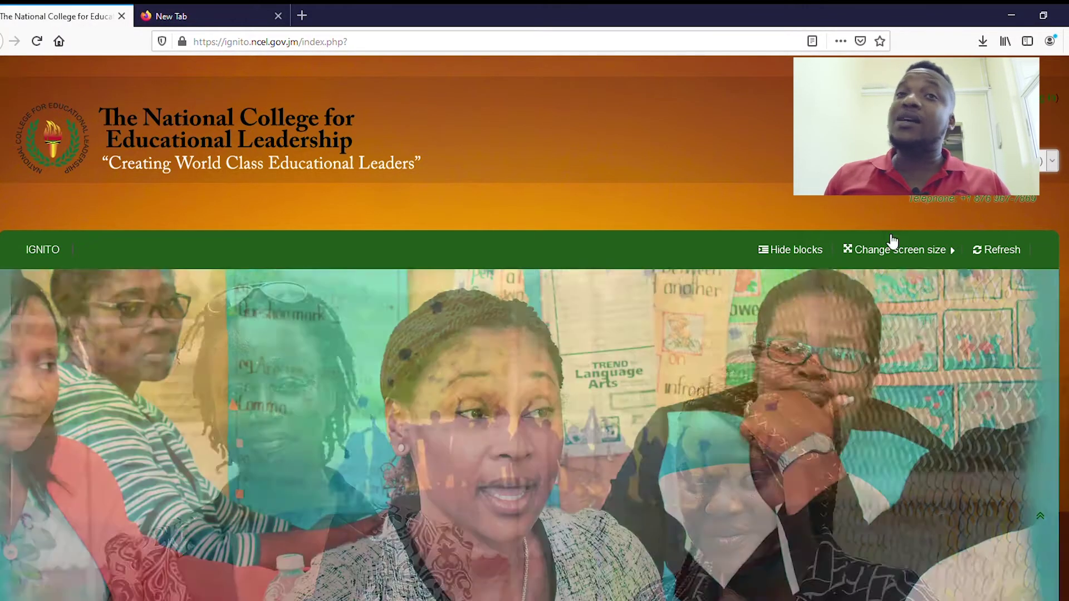
Open the login page from the home page's login block and log in with the pre-filled credentials
scroll(892, 241, "down", 2)
scroll(510, 222, "down", 4)
scroll(510, 222, "up", 6)
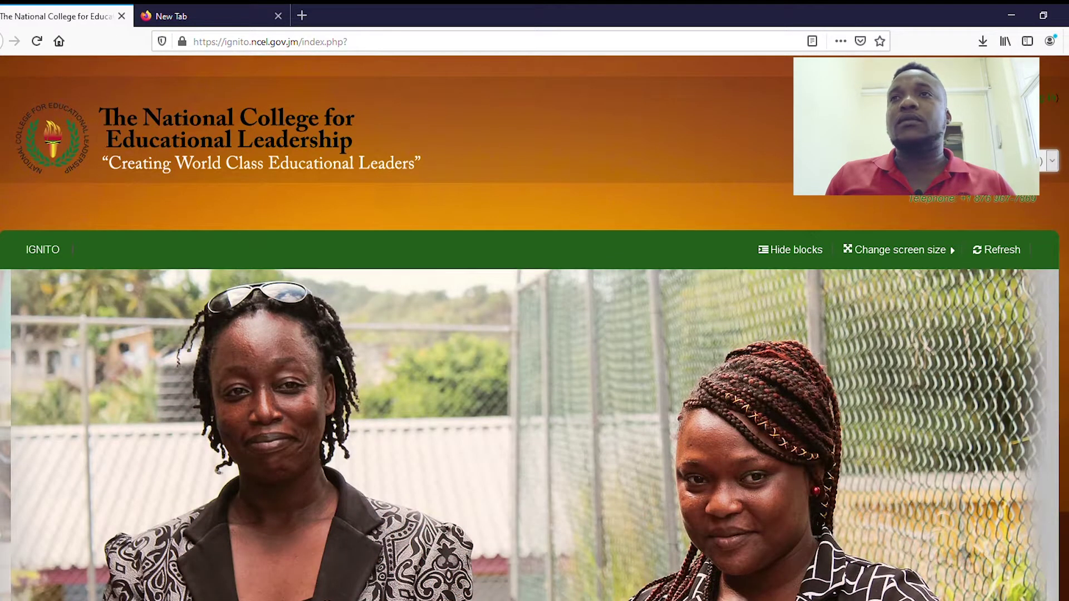
scroll(1021, 227, "down", 3)
scroll(1006, 218, "up", 3)
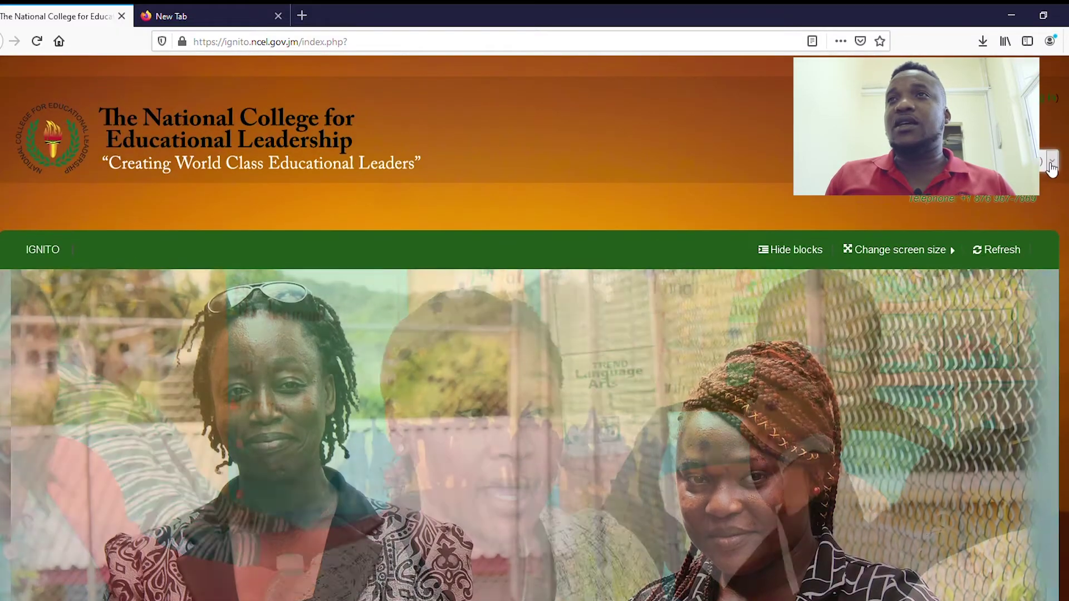
scroll(1052, 169, "down", 1)
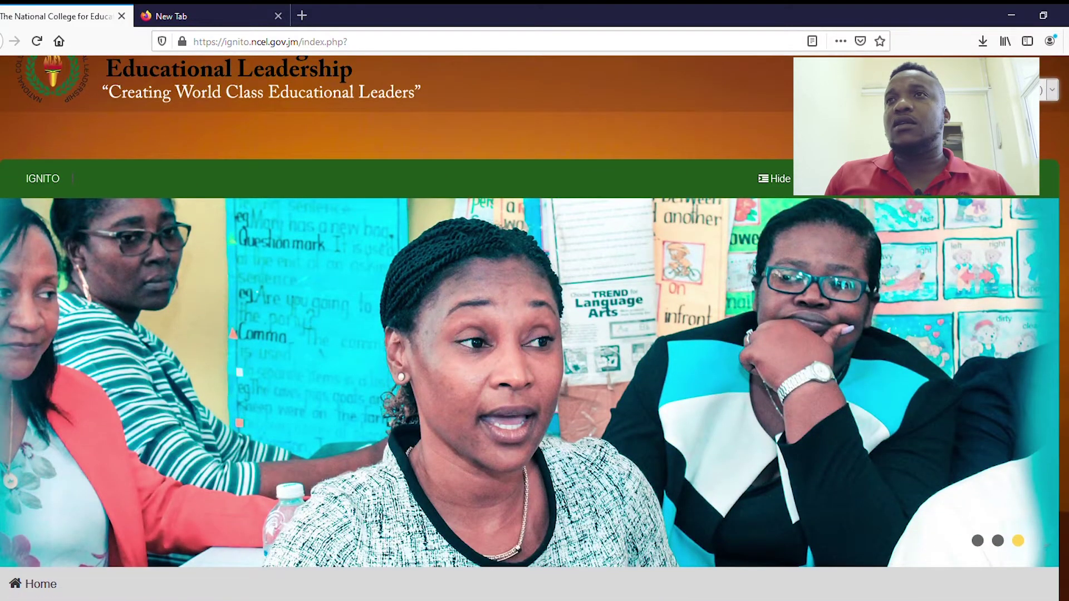
scroll(1052, 111, "up", 1)
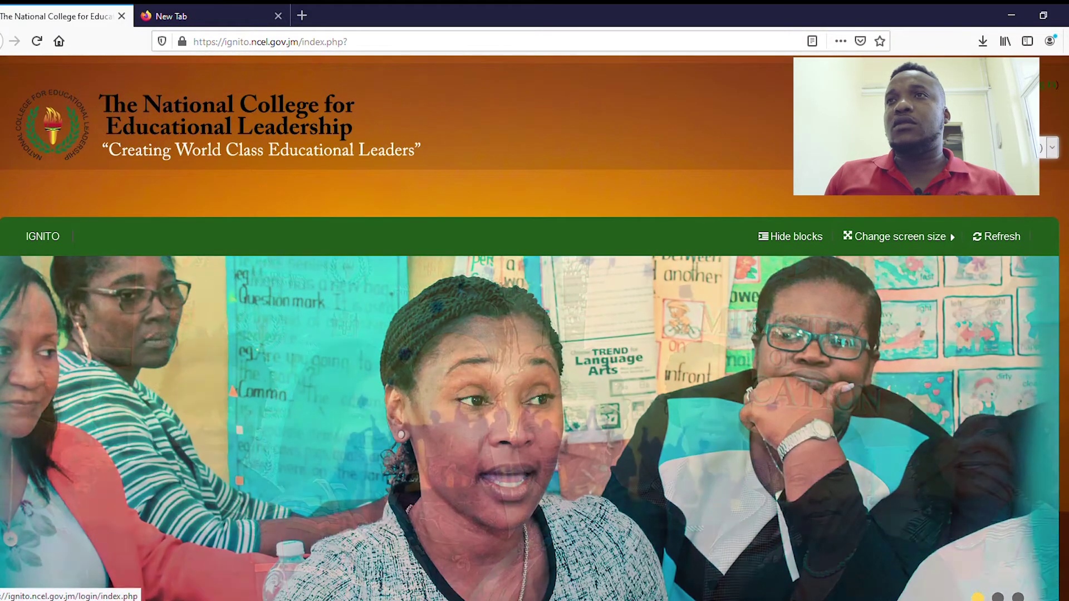
scroll(994, 167, "down", 6)
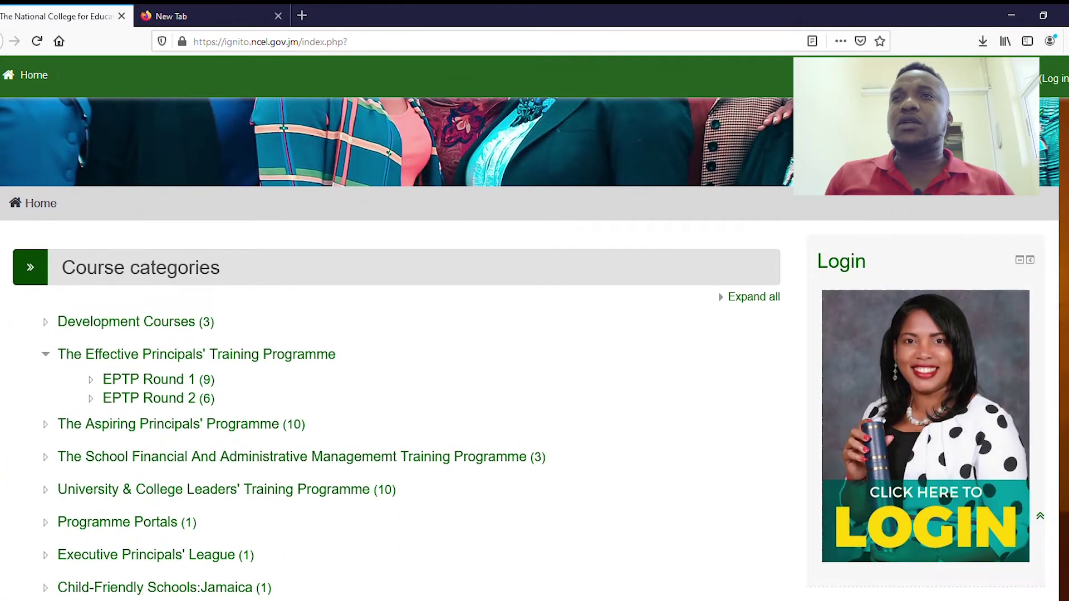
left_click(911, 373)
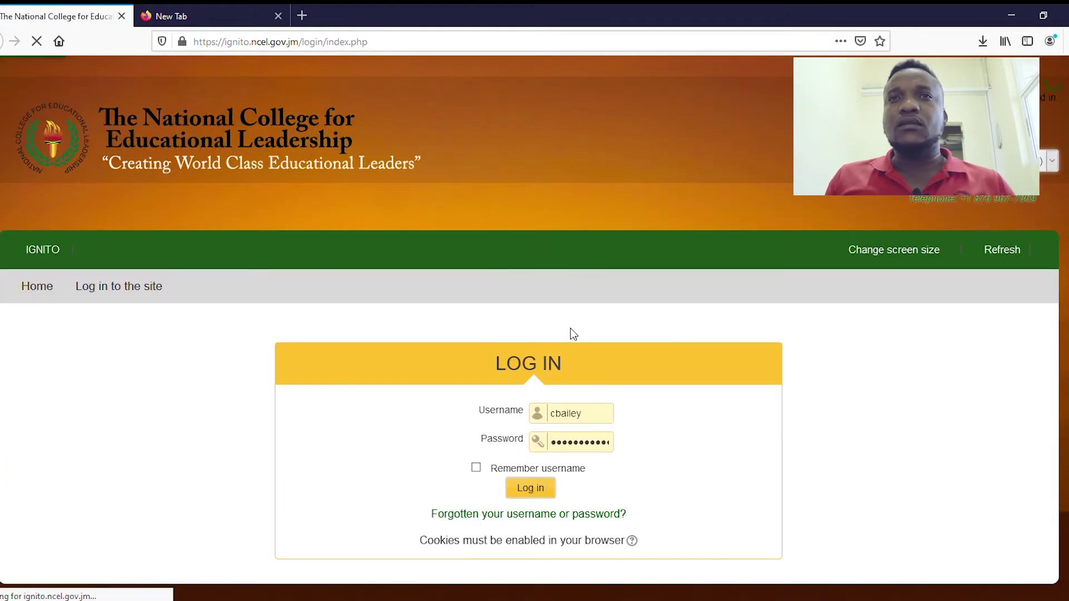
scroll(579, 273, "down", 2)
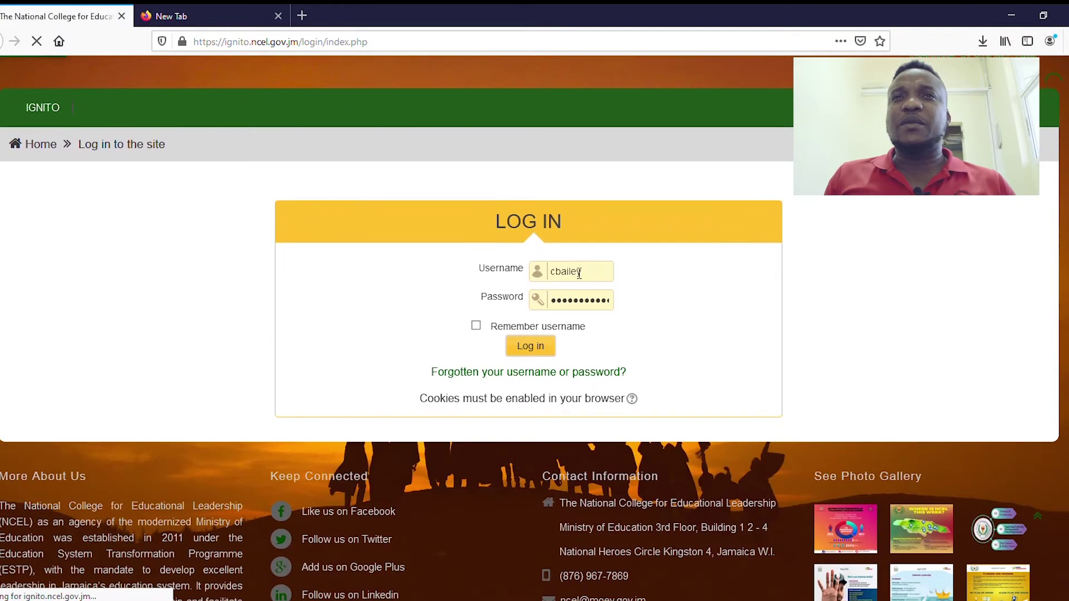
left_click(531, 346)
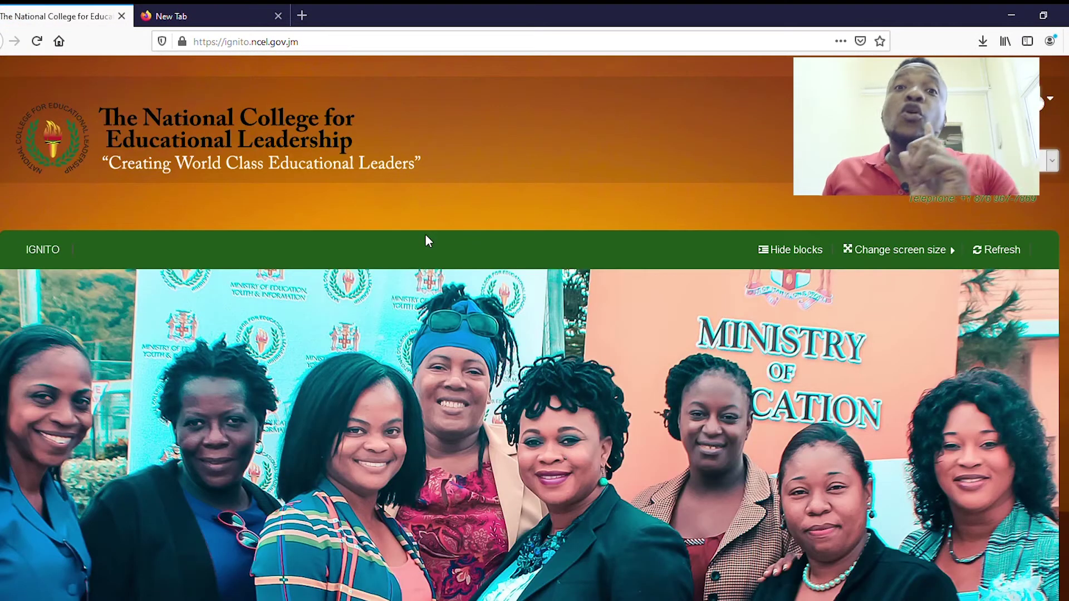
Open the course EPTPR1C18 The Effective Principals' Training Programme, Cohort 18 from My courses
scroll(453, 246, "down", 5)
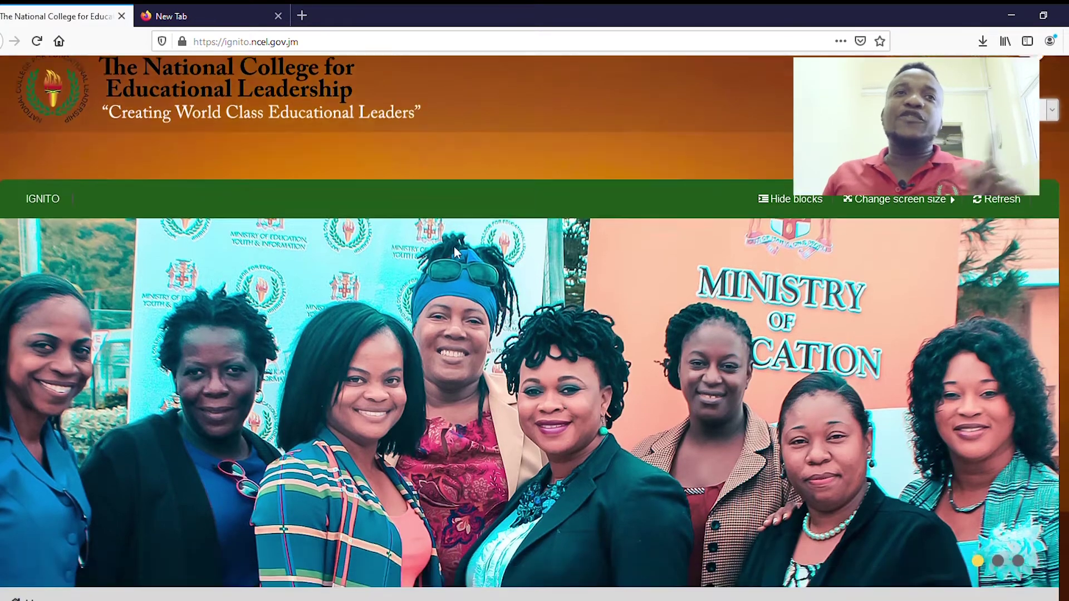
scroll(455, 251, "down", 3)
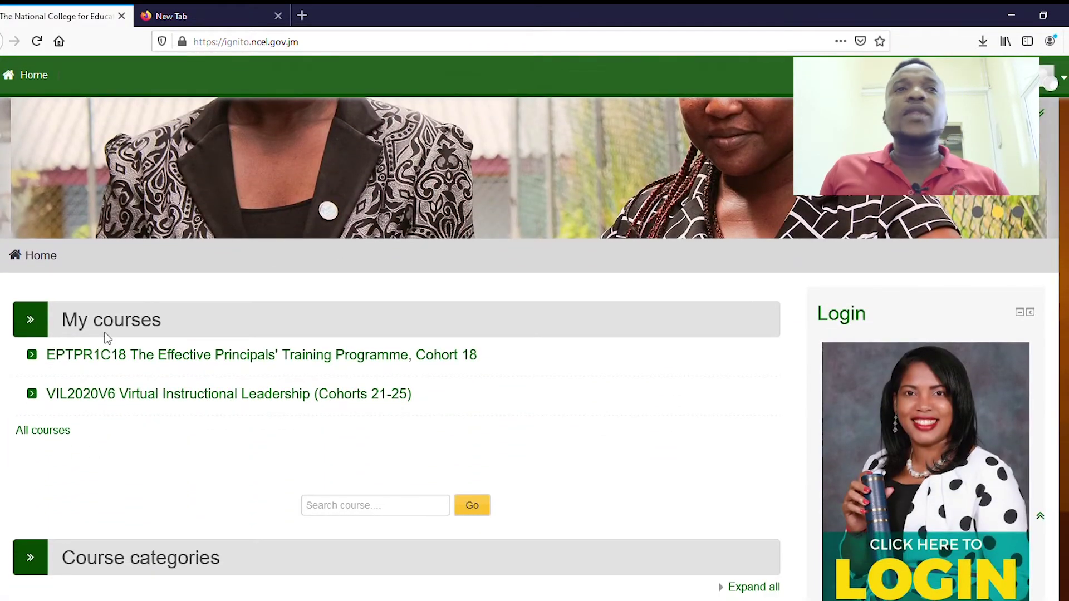
scroll(314, 365, "down", 1)
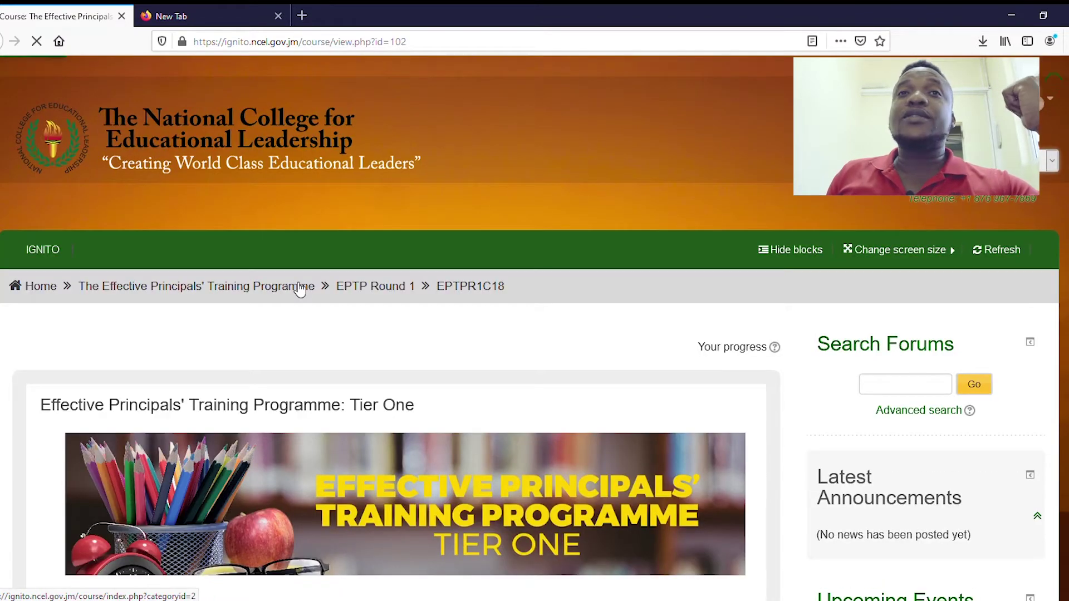
Examine the course page's Tier One section and the Module 0: Getting Started instructions and activities
scroll(300, 290, "down", 5)
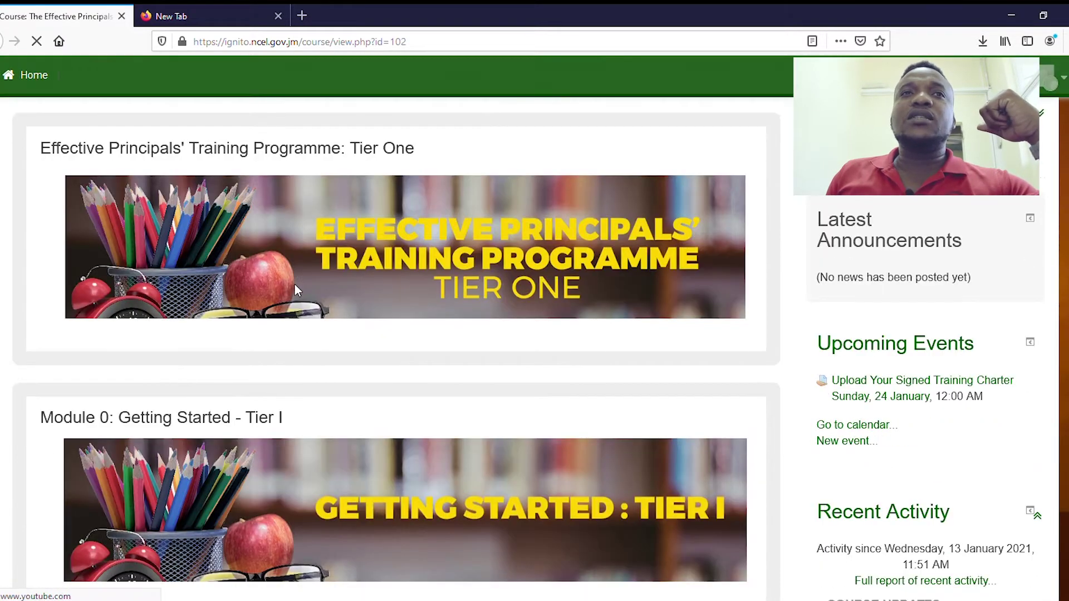
scroll(295, 289, "down", 4)
scroll(296, 289, "up", 6)
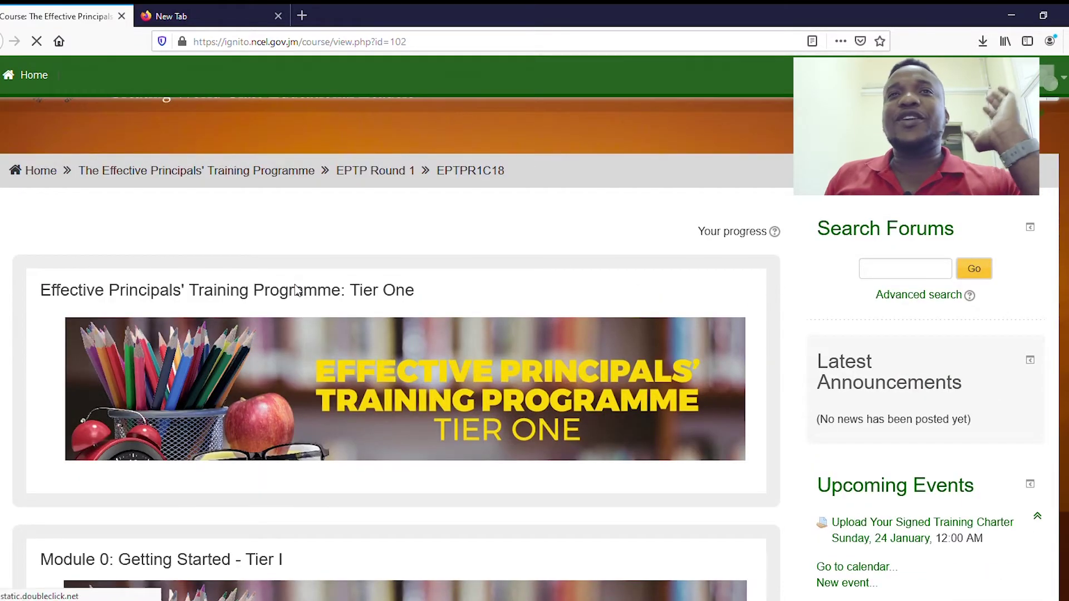
scroll(296, 289, "down", 5)
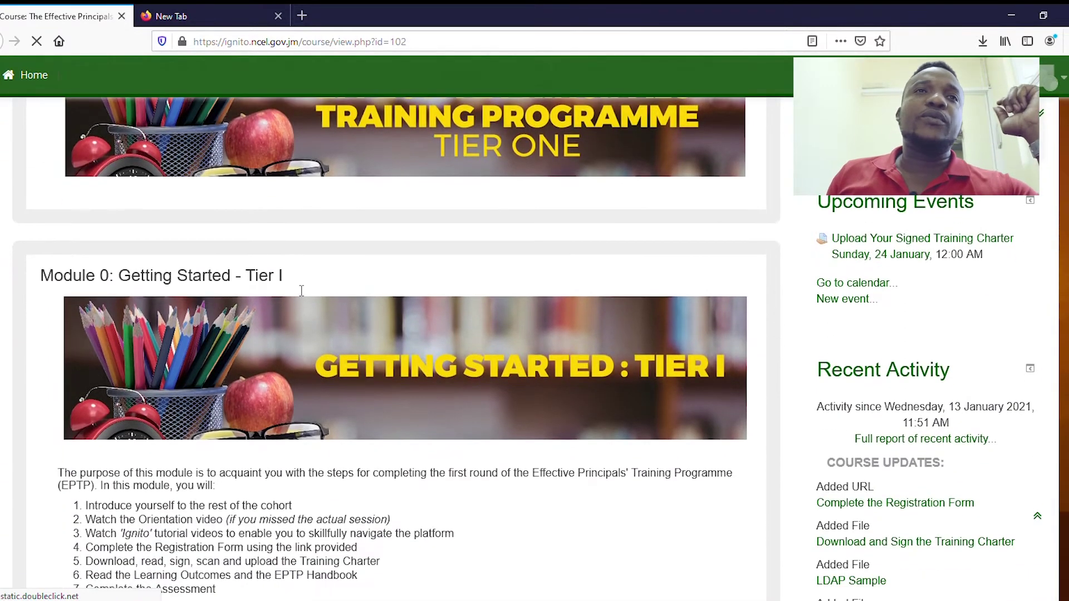
scroll(268, 286, "down", 1)
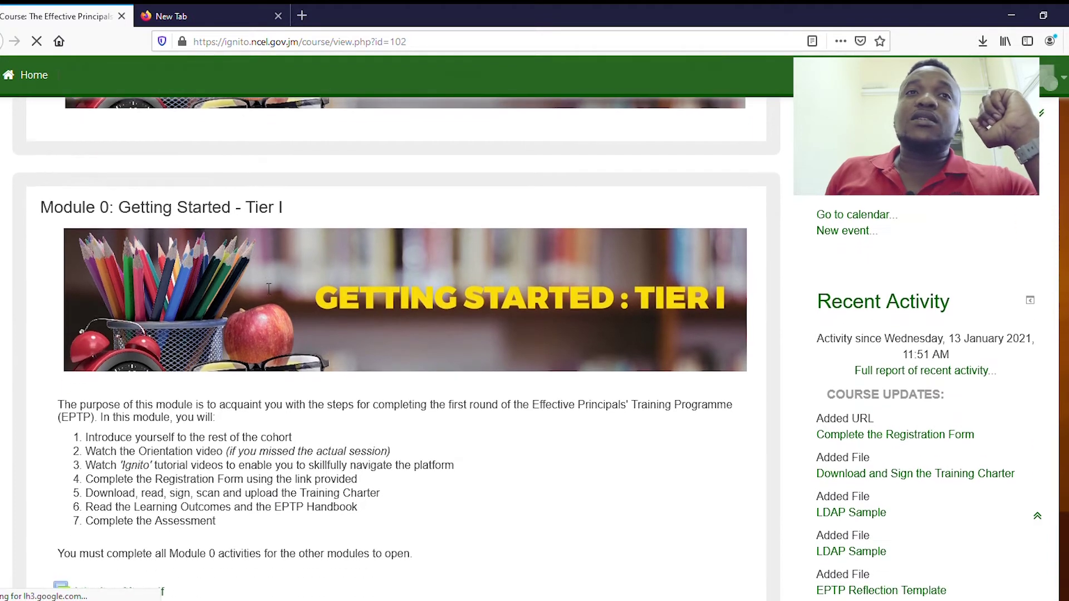
scroll(269, 289, "down", 7)
scroll(265, 288, "up", 8)
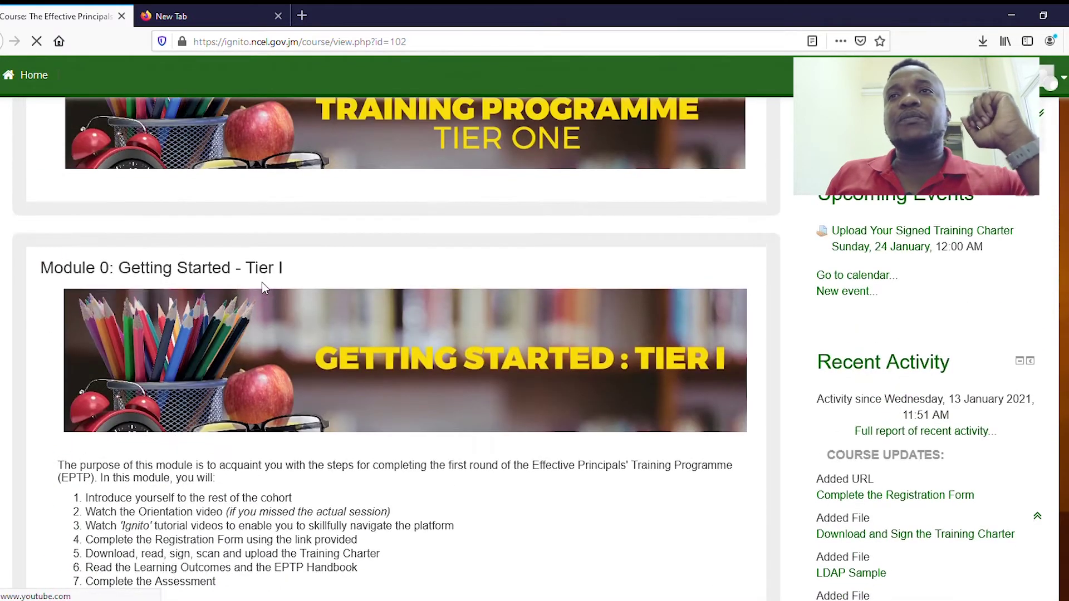
scroll(262, 281, "down", 2)
scroll(261, 279, "up", 1)
scroll(261, 280, "up", 2)
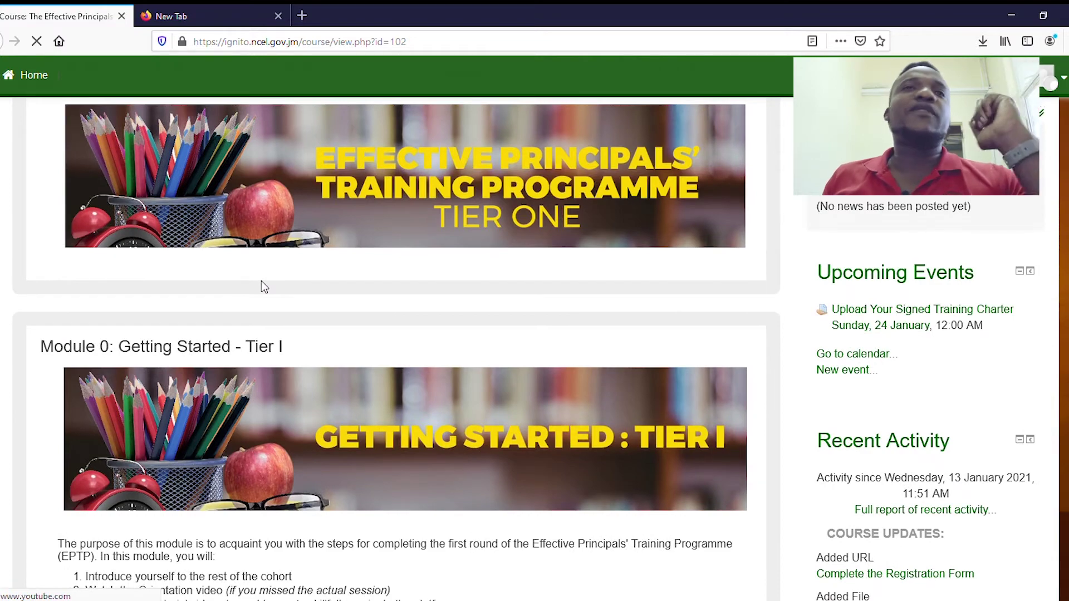
scroll(265, 284, "up", 3)
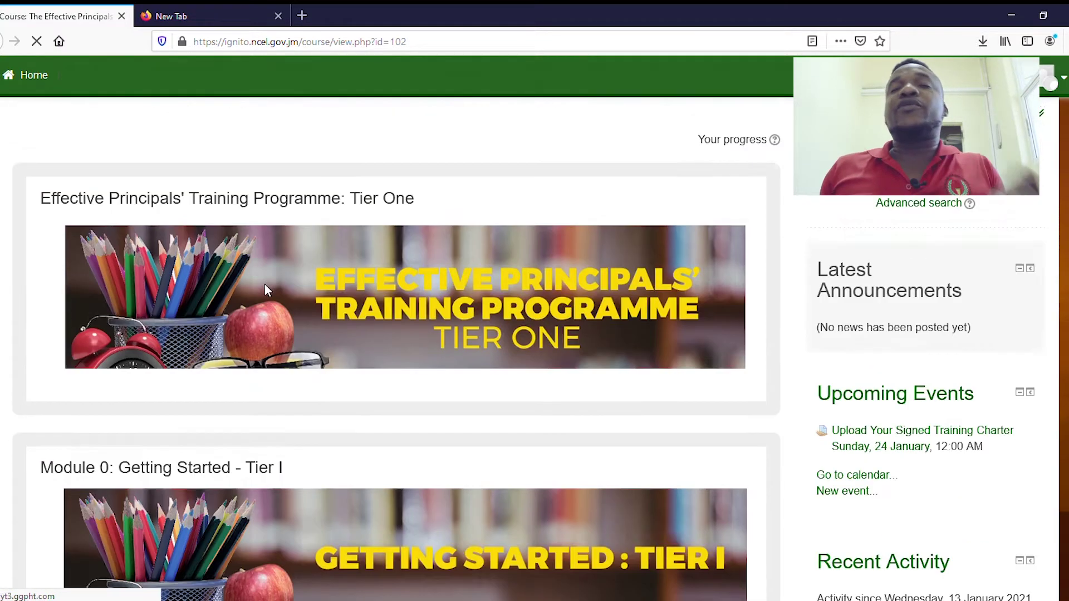
scroll(272, 274, "down", 2)
scroll(275, 277, "down", 2)
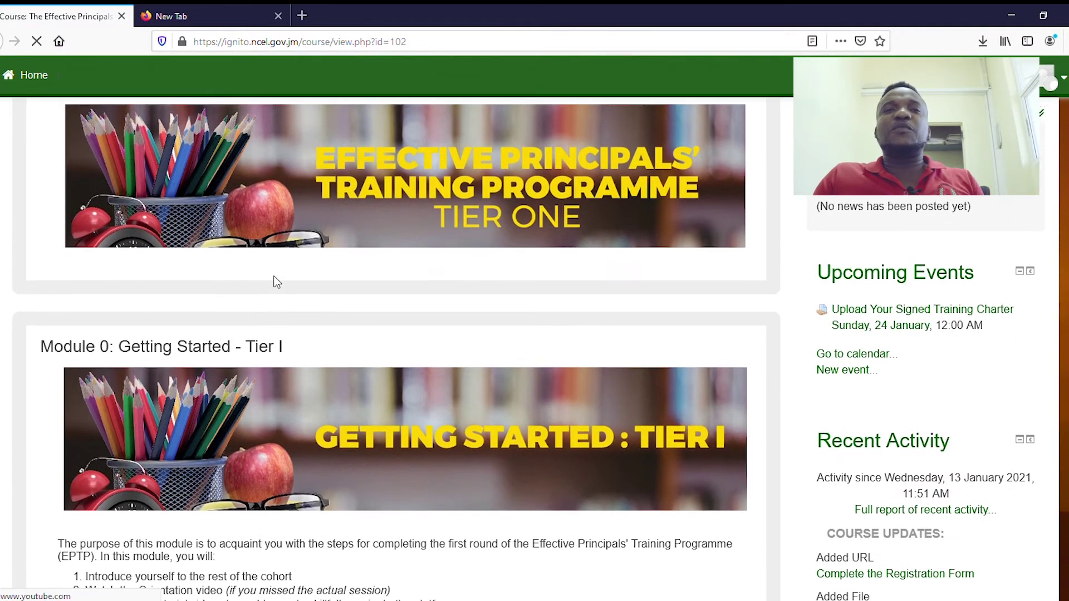
Review the Module 0: Getting Started instructions and open the Introduce Yourself forum
scroll(267, 290, "down", 1)
scroll(266, 289, "down", 2)
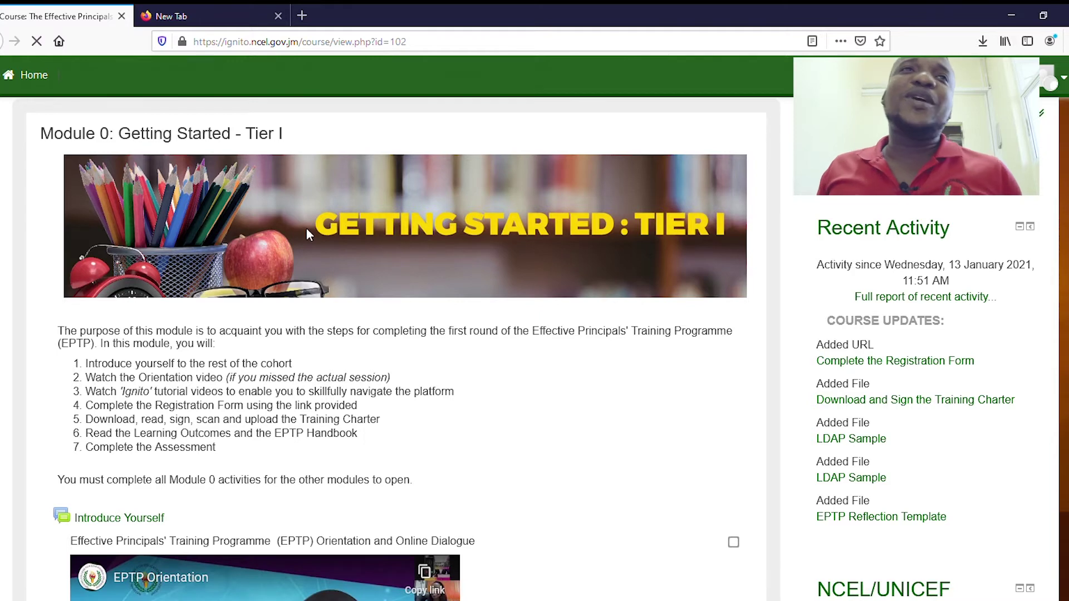
scroll(317, 189, "down", 1)
scroll(323, 170, "up", 2)
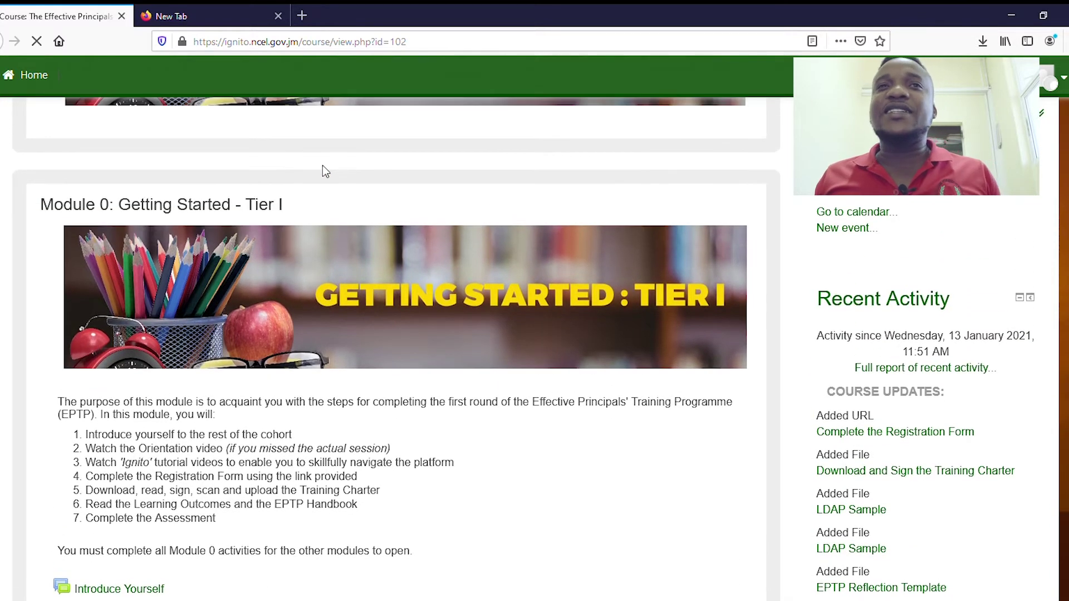
scroll(284, 225, "down", 2)
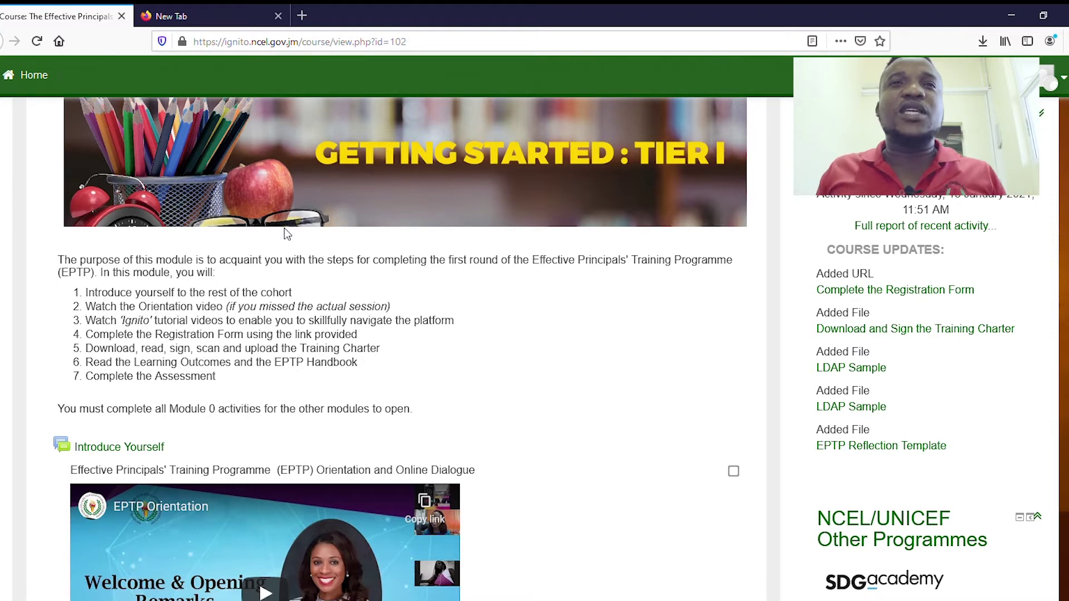
scroll(326, 272, "down", 1)
scroll(327, 279, "down", 1)
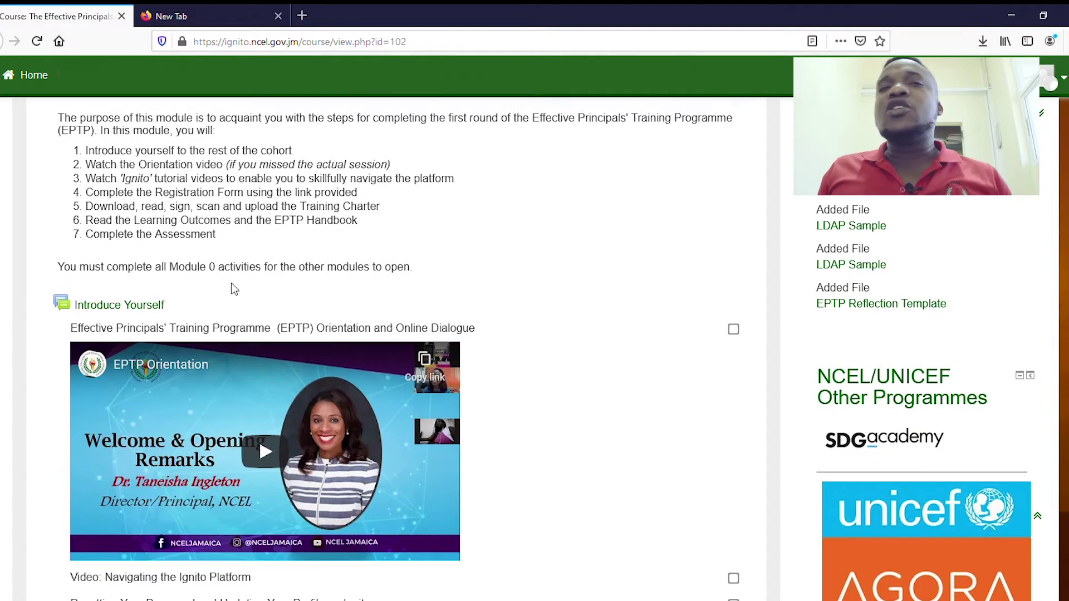
left_click(108, 308)
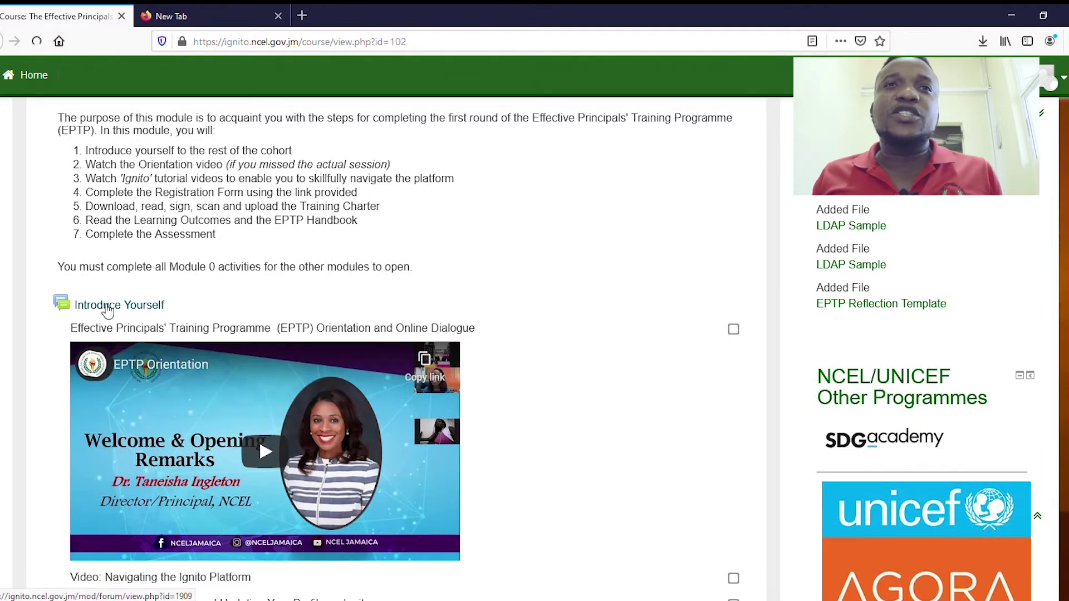
Open the Upload Your Signed Training Charter assignment in Module 0 and review its submission status and due date
scroll(149, 304, "down", 9)
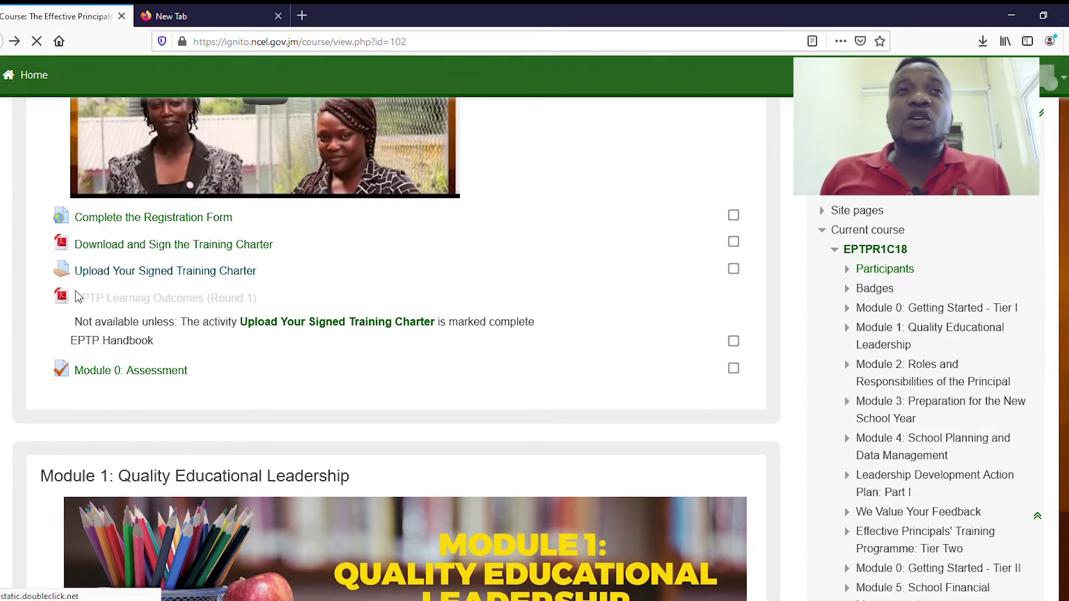
left_click(195, 269)
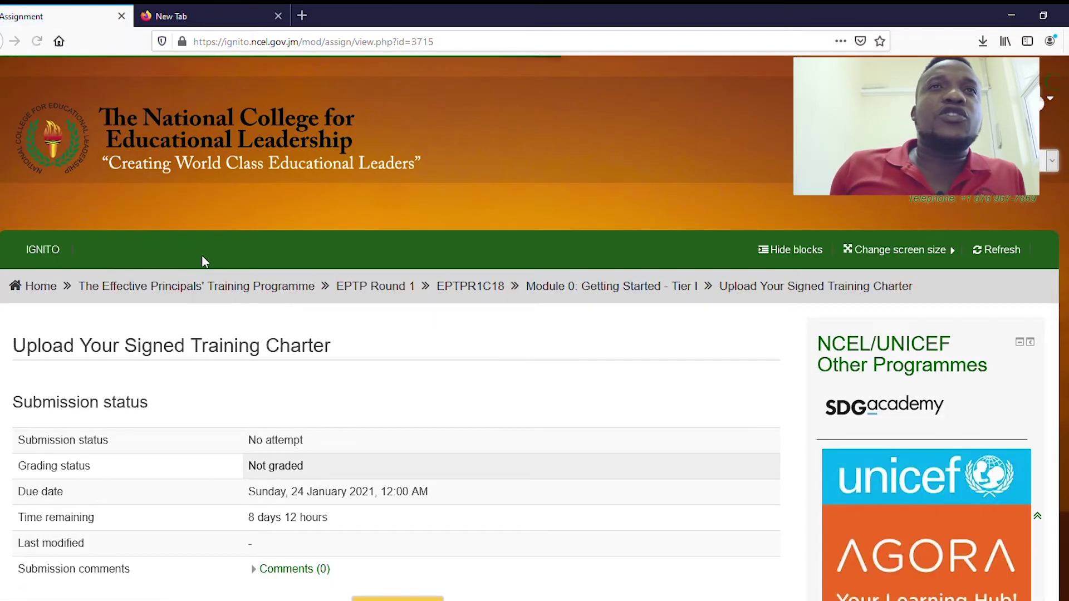
scroll(217, 262, "down", 9)
scroll(218, 261, "up", 1)
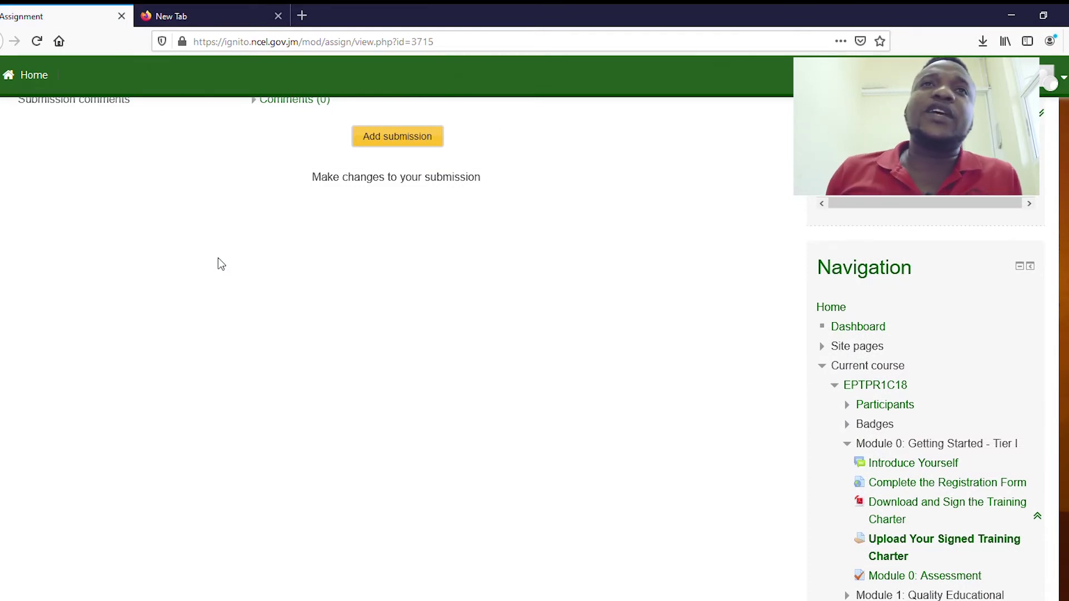
scroll(270, 234, "up", 6)
scroll(294, 242, "down", 1)
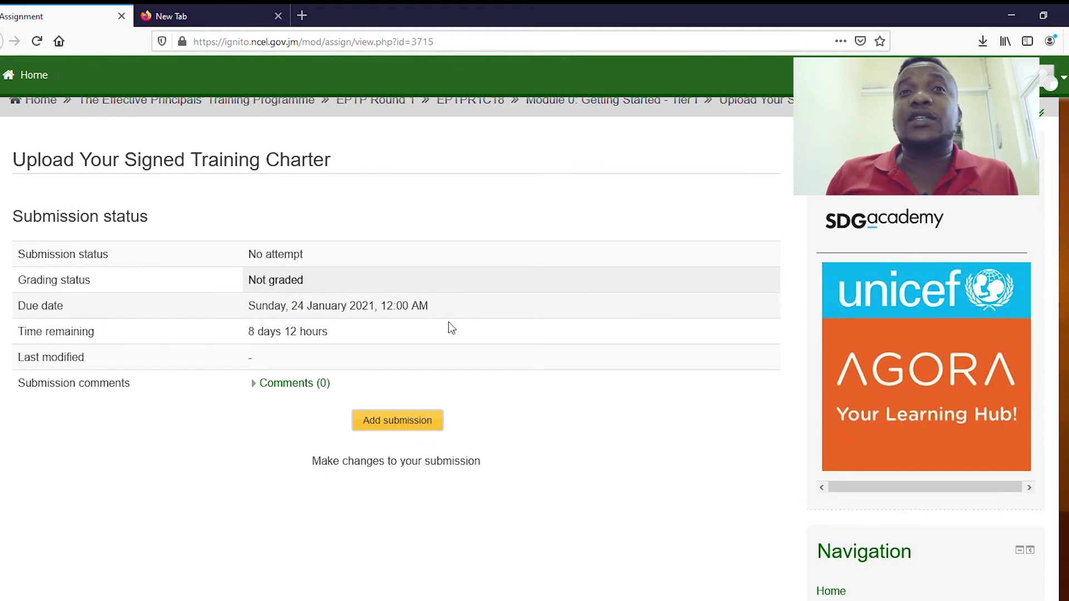
Add a submission to the training charter assignment, upload EPTP-banner_action plan 1.jpg with All rights reserved as the license, and save it
left_click(394, 422)
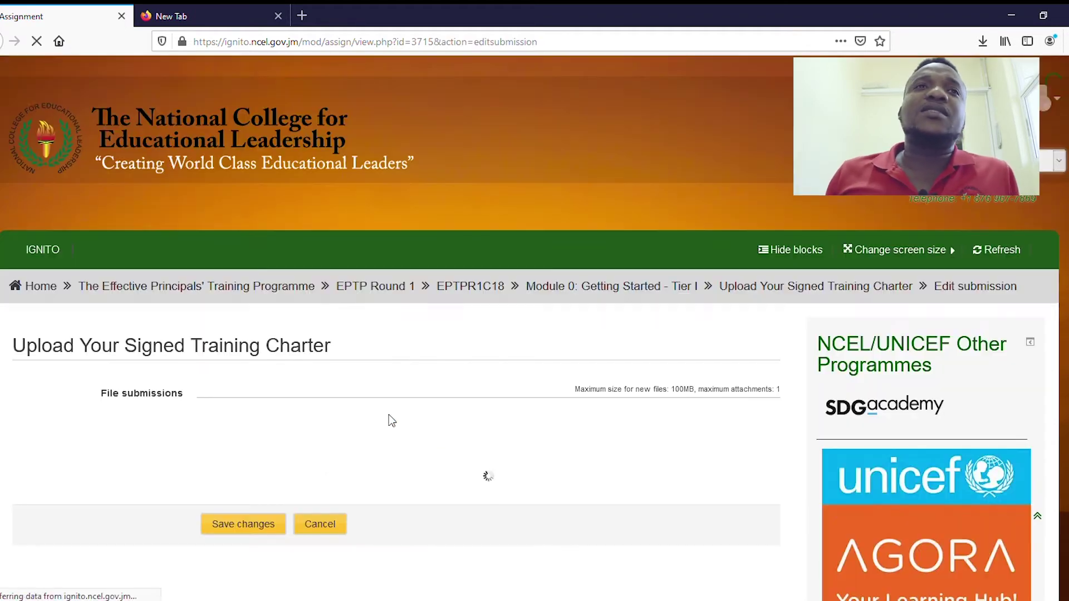
scroll(328, 372, "down", 4)
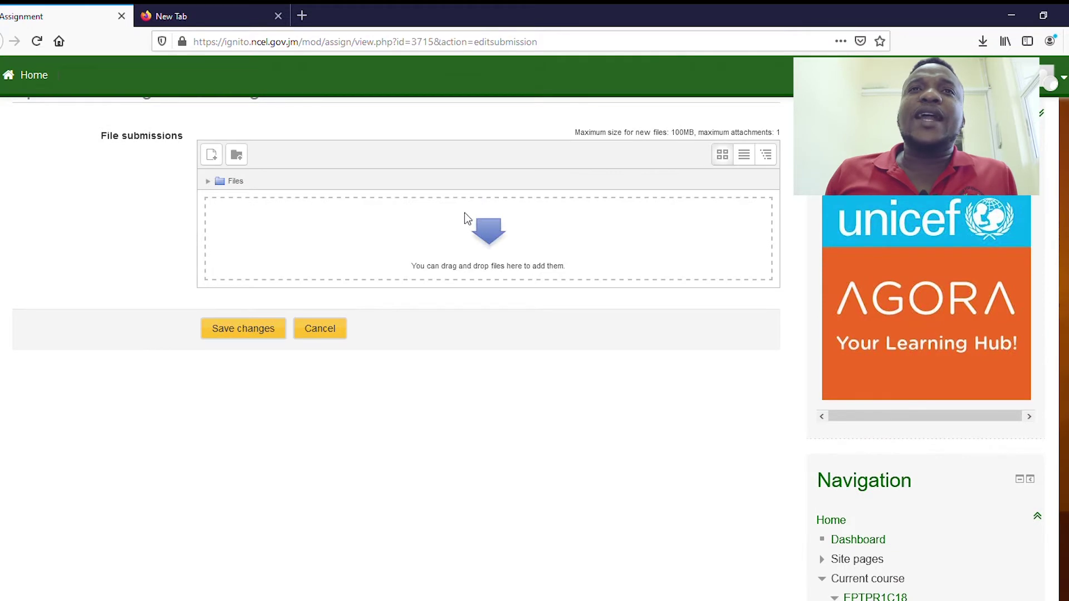
scroll(465, 213, "up", 1)
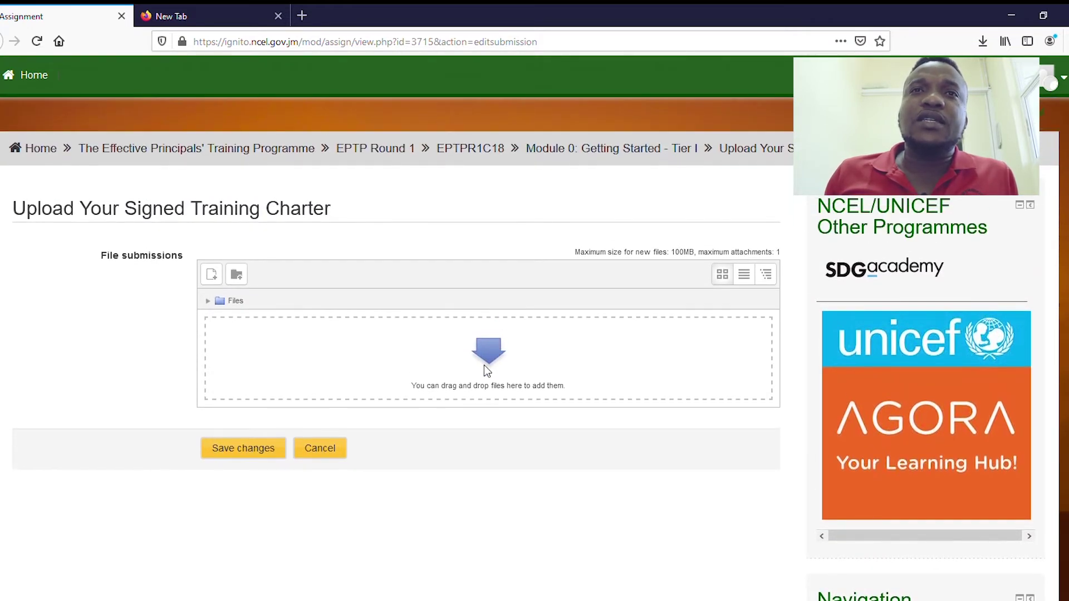
left_click(489, 365)
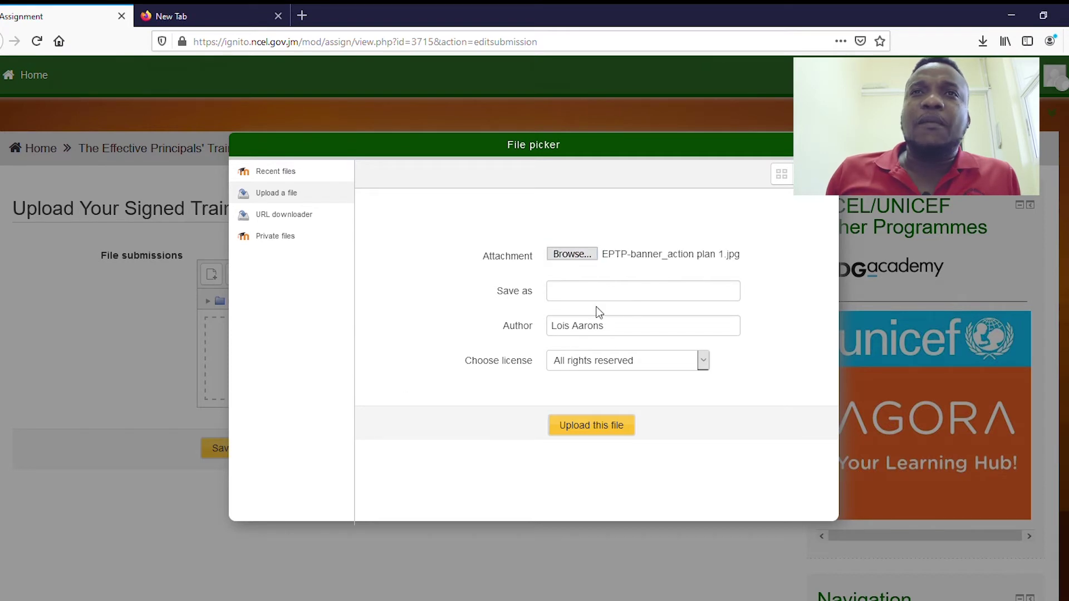
left_click(595, 288)
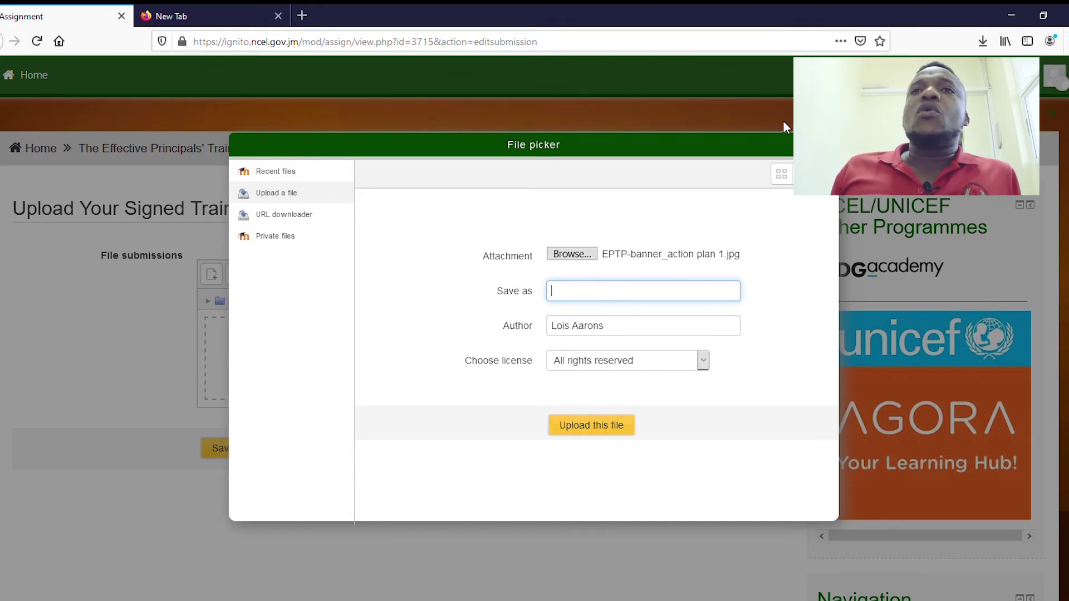
left_click(583, 429)
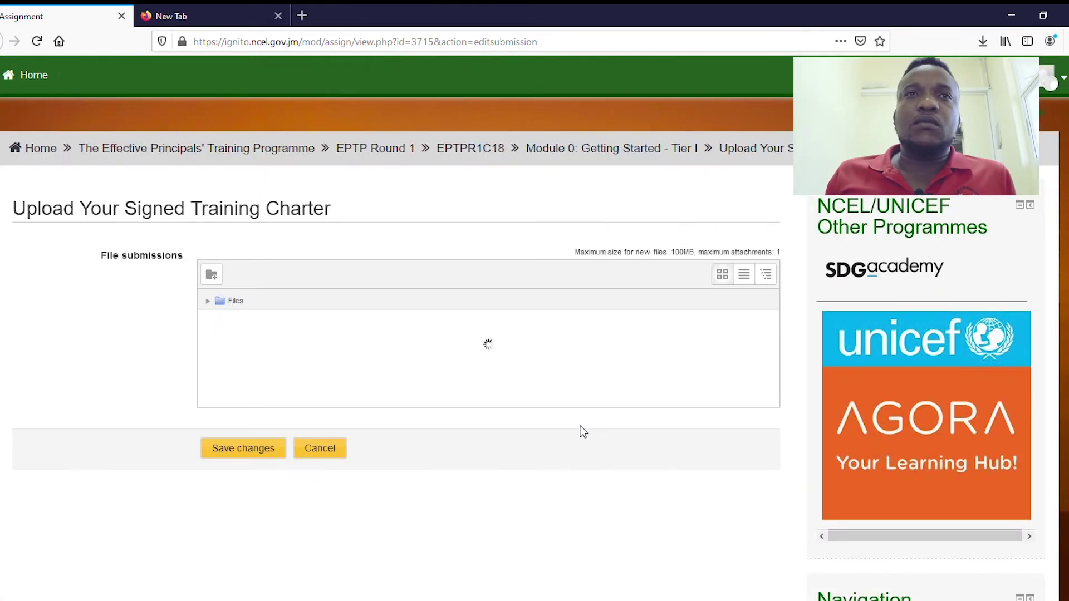
left_click(245, 462)
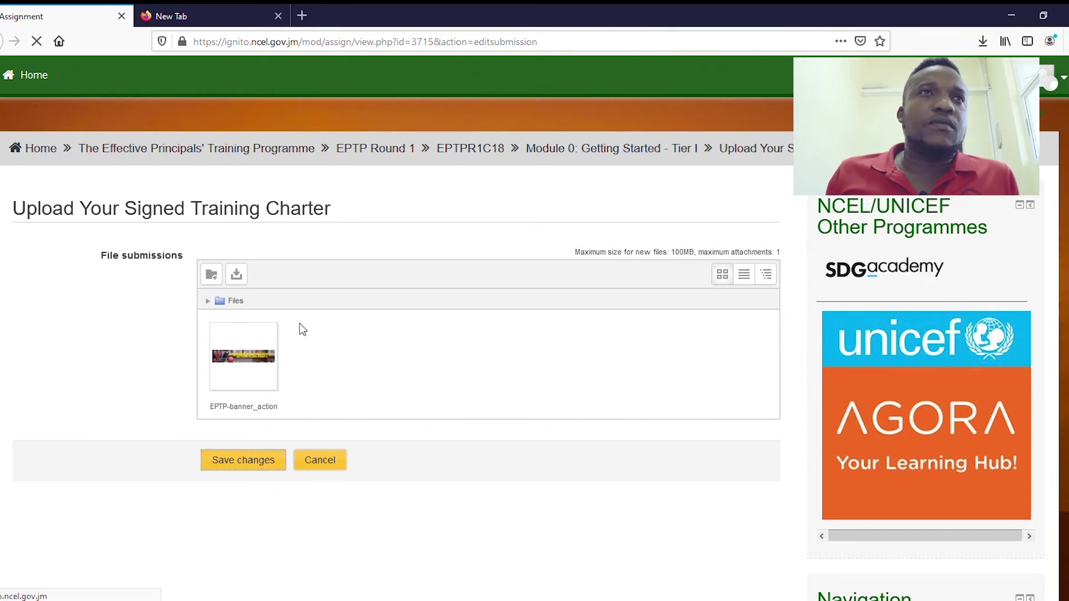
Check the submission details of the training charter assignment and return to the EPTPR1C18 course page
scroll(297, 326, "down", 8)
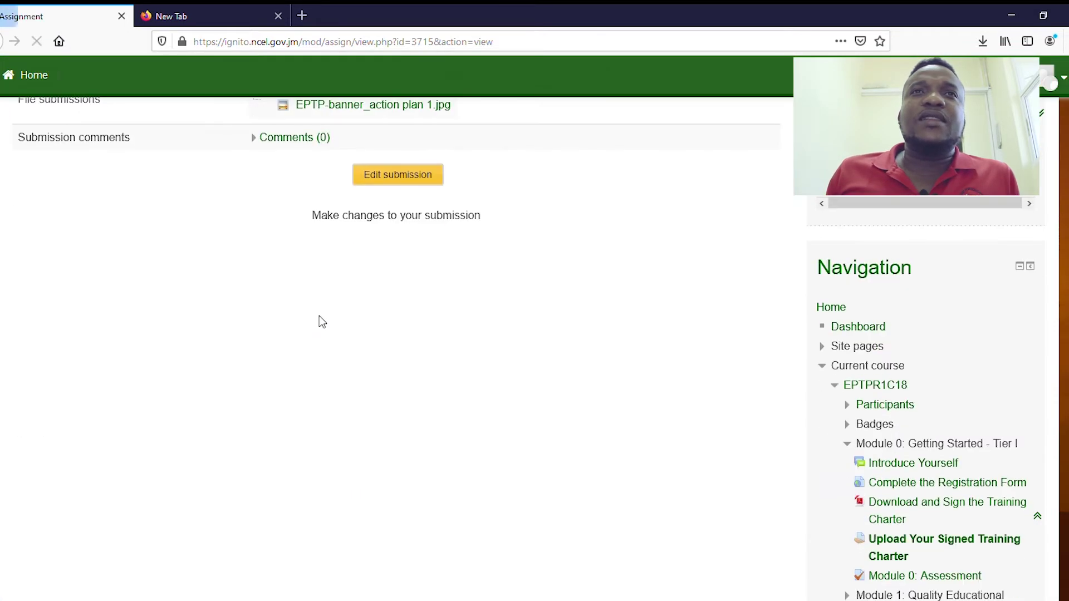
scroll(295, 326, "up", 5)
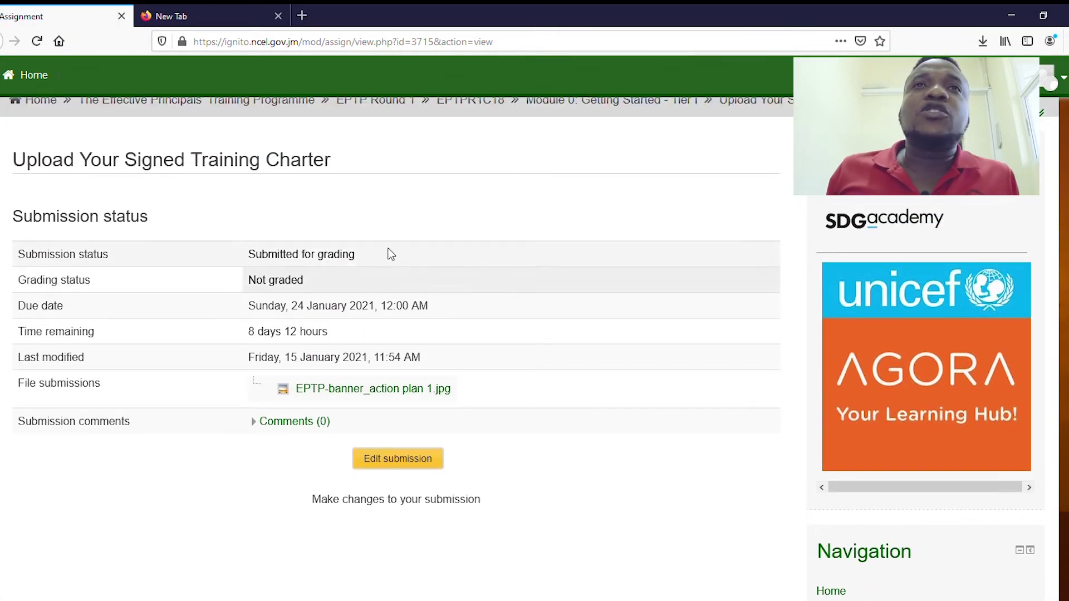
scroll(401, 184, "up", 3)
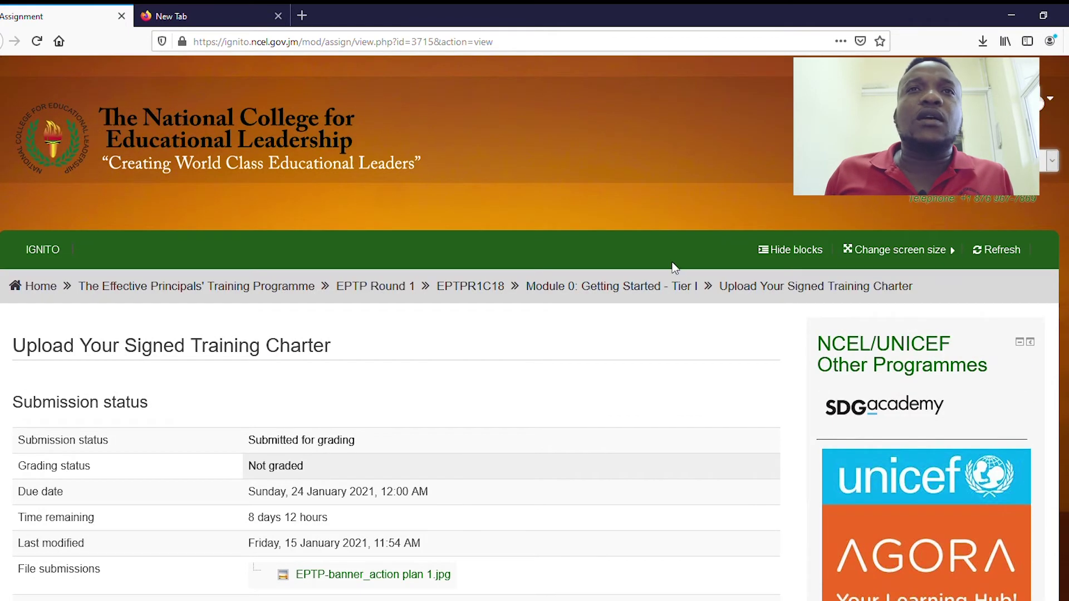
left_click(480, 285)
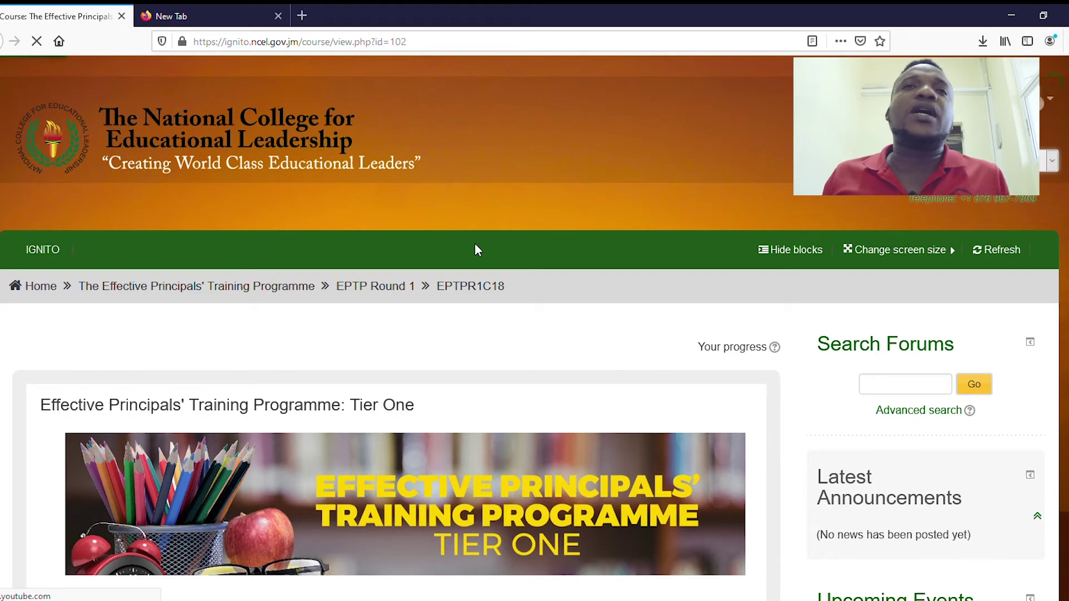
Examine the Module 0 activities from Introduce Yourself to Module 0: Assessment, including their completion boxes and access restrictions
scroll(457, 289, "down", 20)
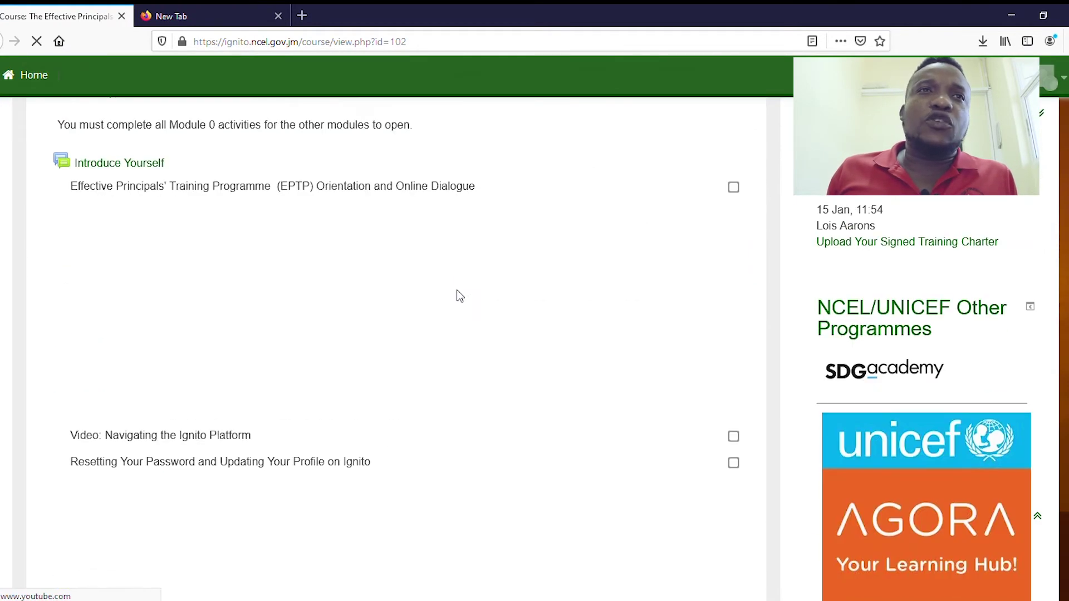
scroll(219, 284, "down", 3)
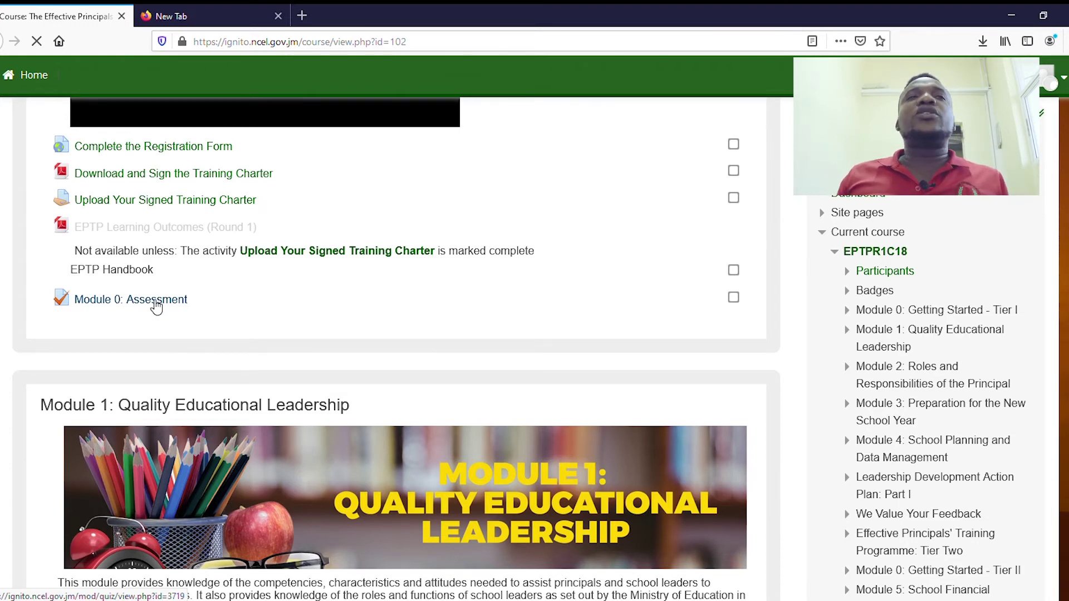
scroll(157, 307, "down", 5)
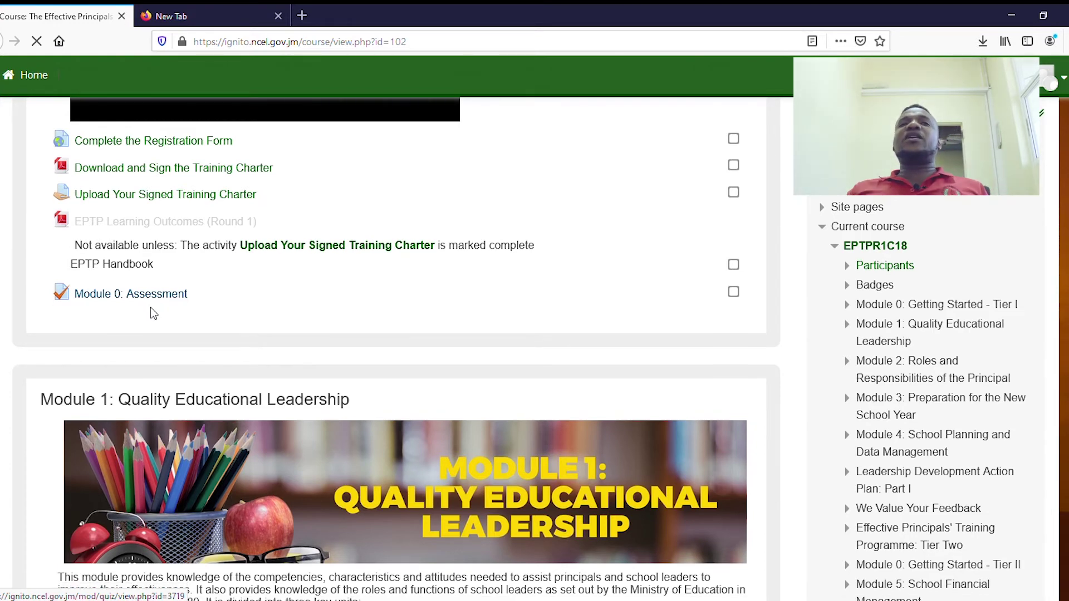
scroll(150, 310, "up", 10)
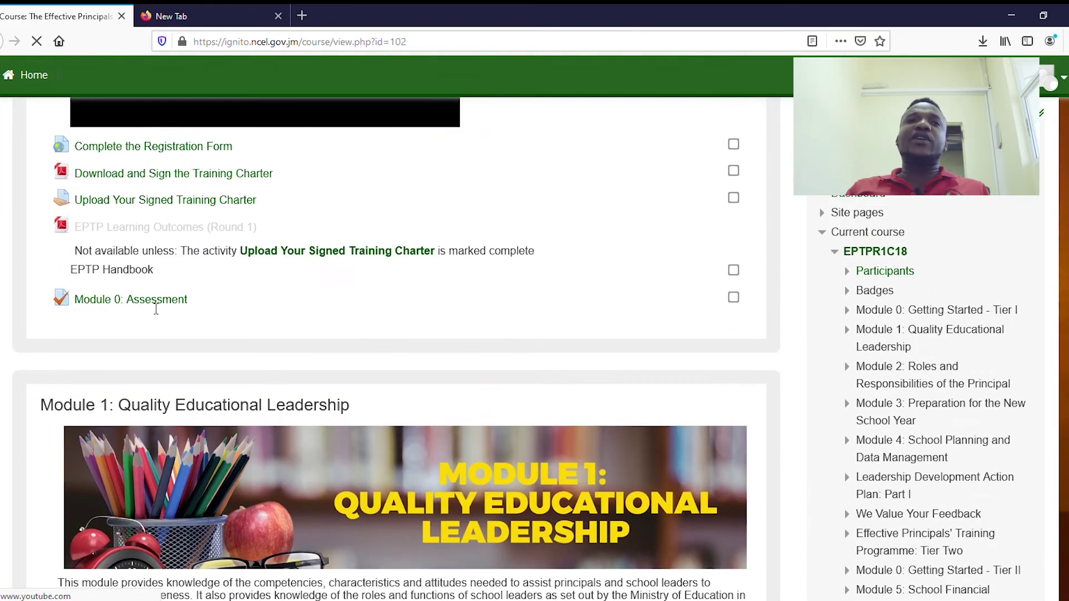
scroll(151, 310, "down", 3)
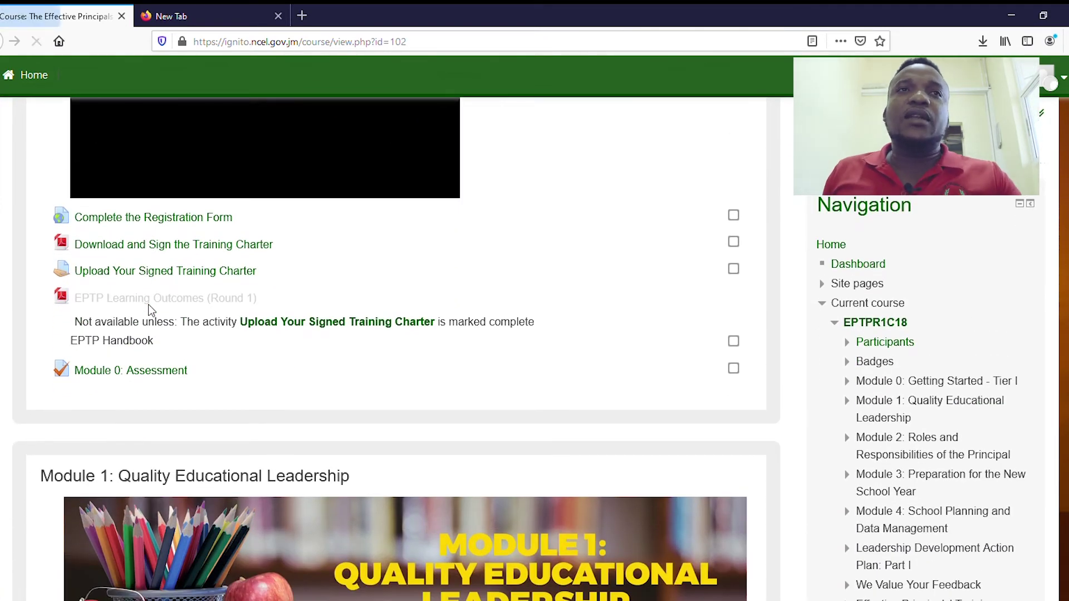
scroll(148, 306, "up", 9)
scroll(148, 305, "down", 4)
scroll(154, 312, "down", 6)
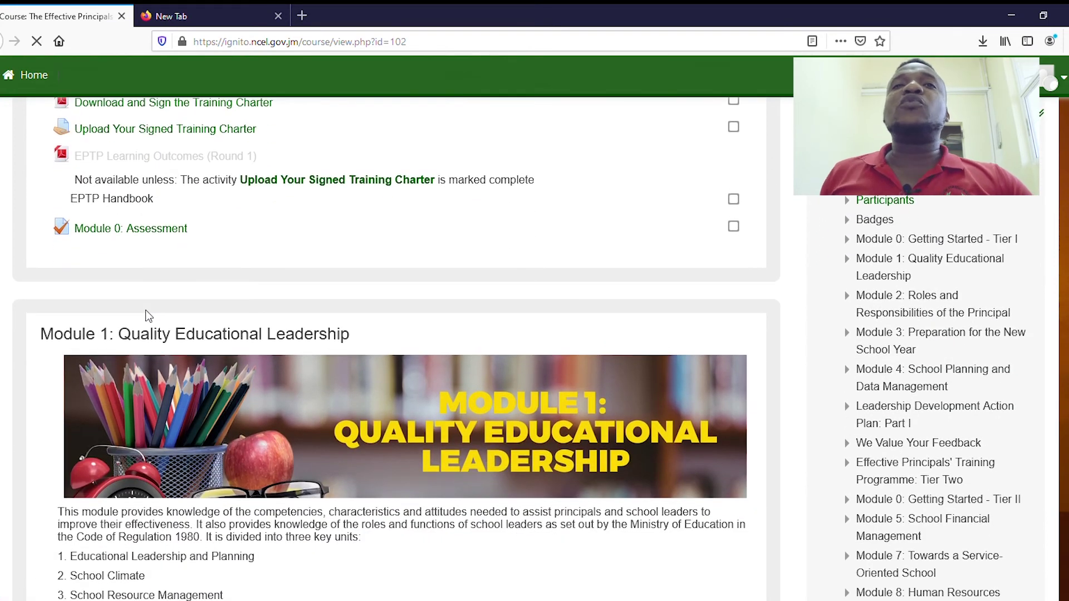
Examine Module 1: Quality Educational Leadership, from its description and key units to its videos, forums, assessment and additional readings
scroll(148, 316, "down", 3)
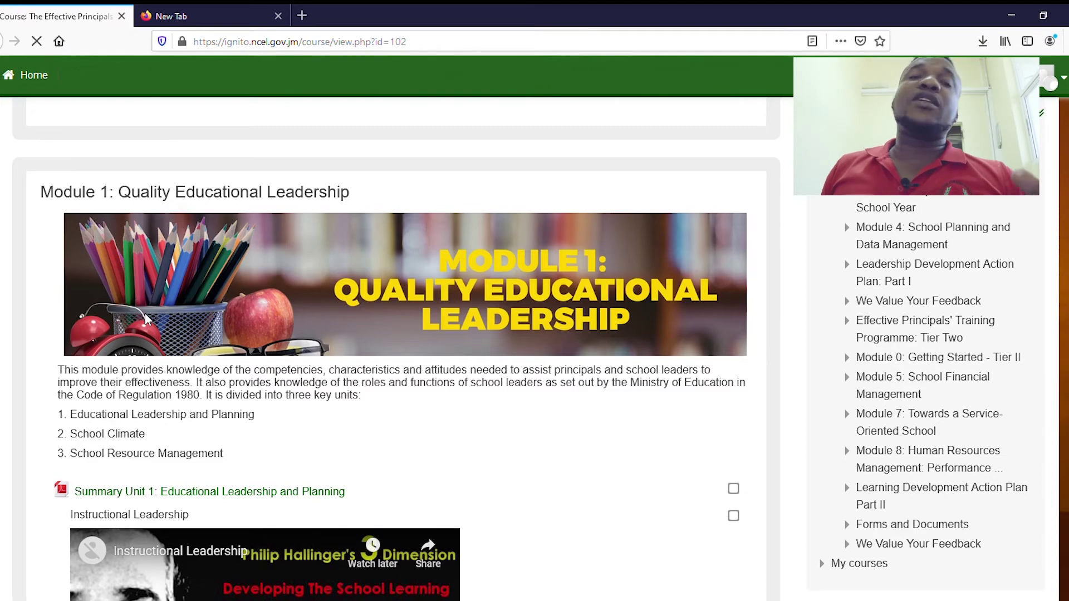
scroll(175, 332, "down", 1)
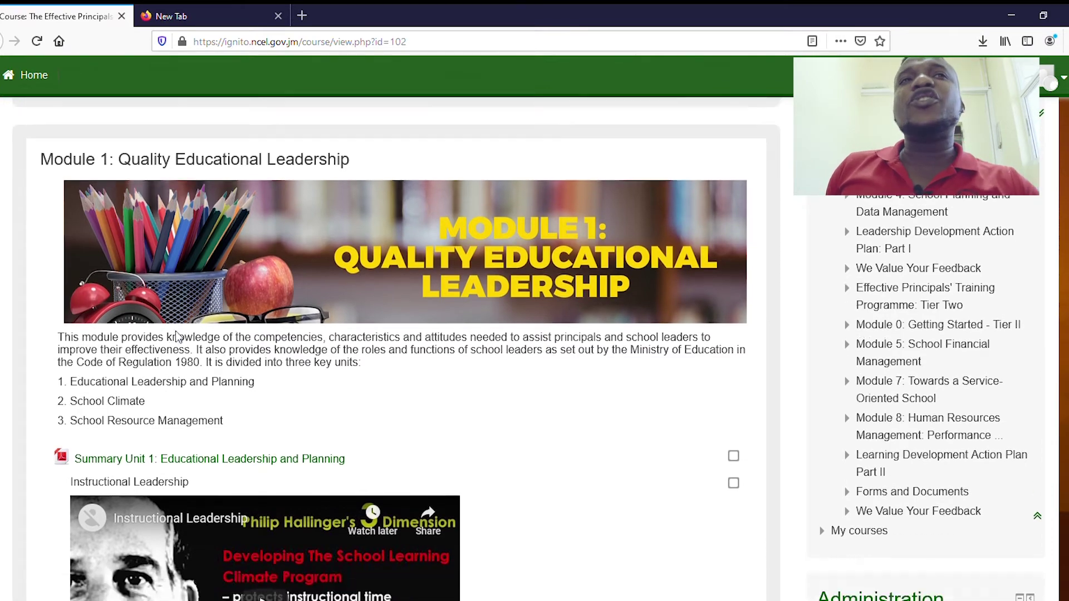
scroll(177, 337, "down", 5)
scroll(178, 334, "up", 4)
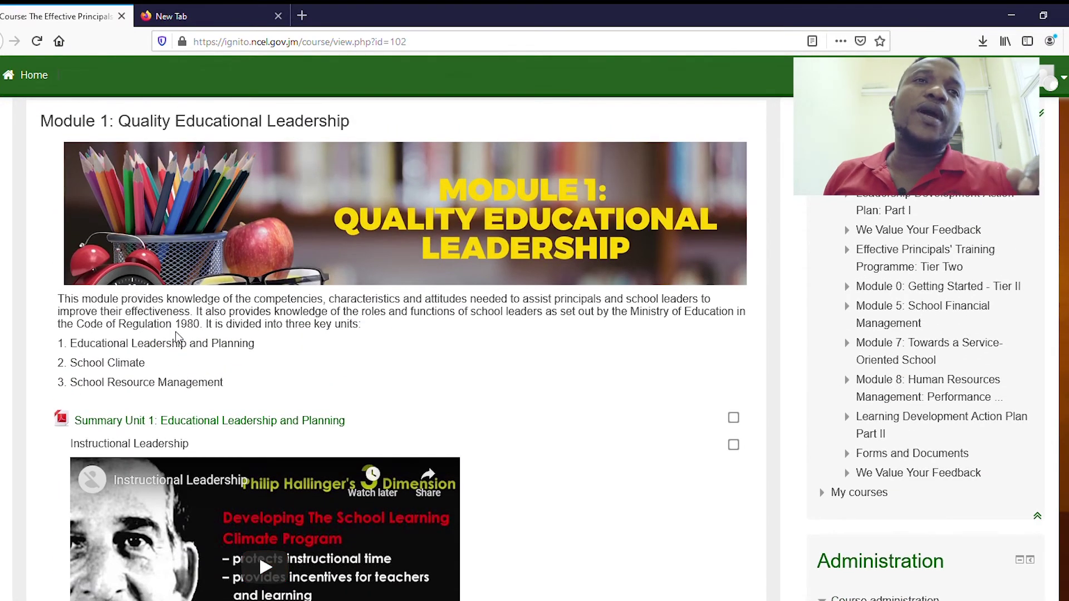
scroll(174, 351, "down", 4)
scroll(173, 369, "up", 5)
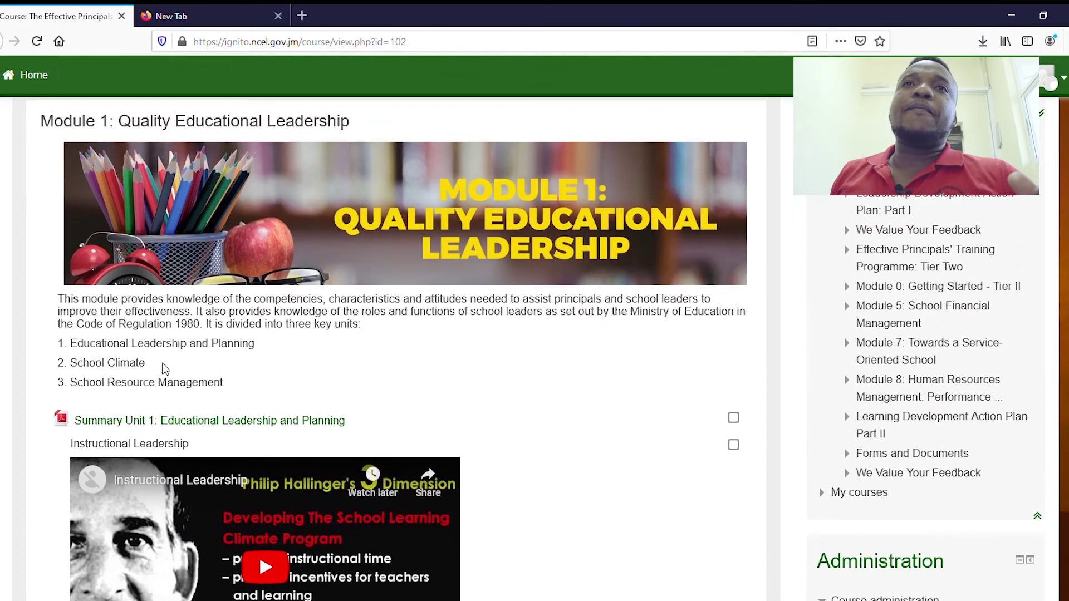
scroll(162, 379, "down", 3)
scroll(158, 373, "up", 5)
scroll(155, 369, "down", 7)
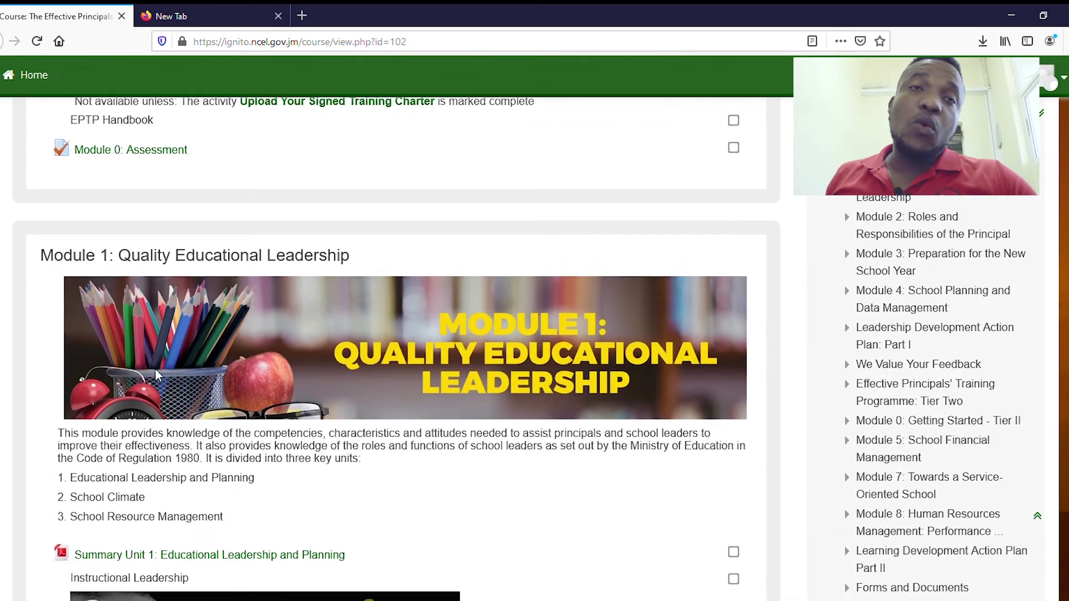
scroll(155, 370, "down", 16)
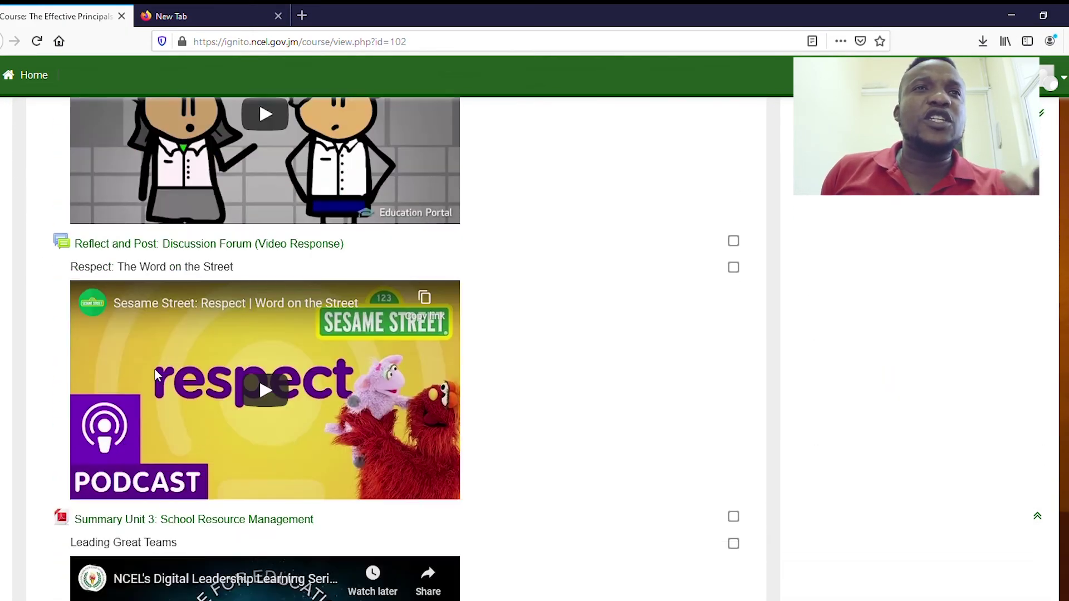
scroll(156, 374, "down", 8)
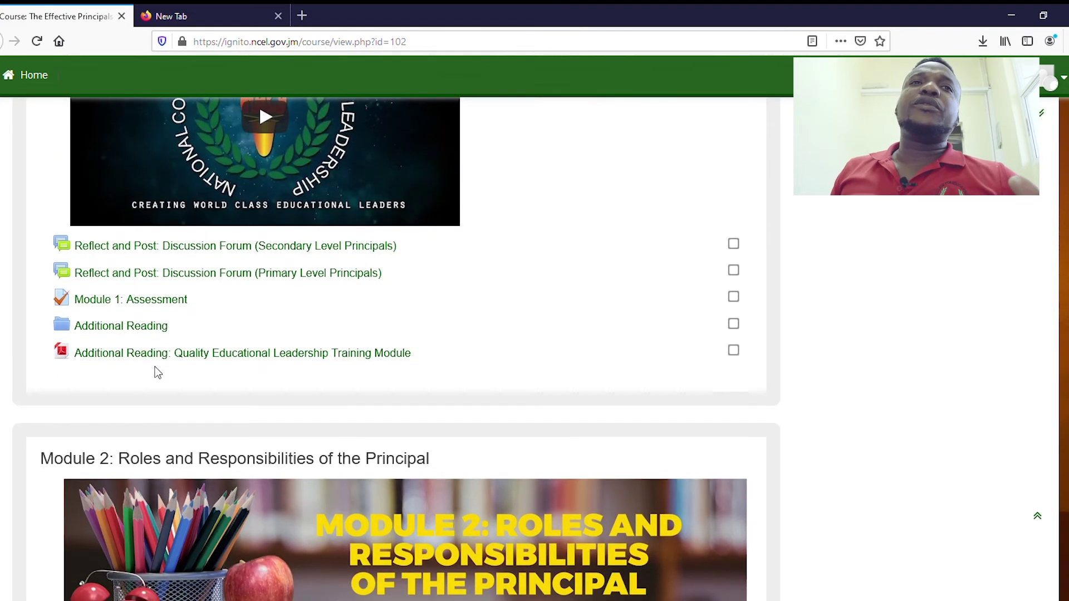
Examine Module 2's key areas and resources, look over Module 1's units again and return to the Module 0 instructions
scroll(157, 373, "down", 6)
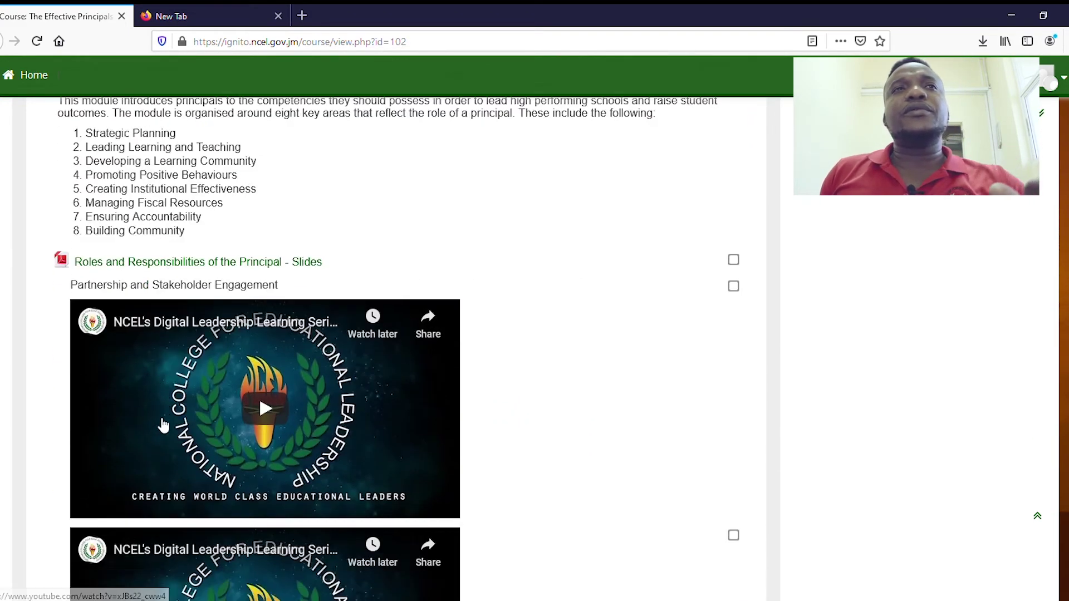
scroll(160, 425, "up", 20)
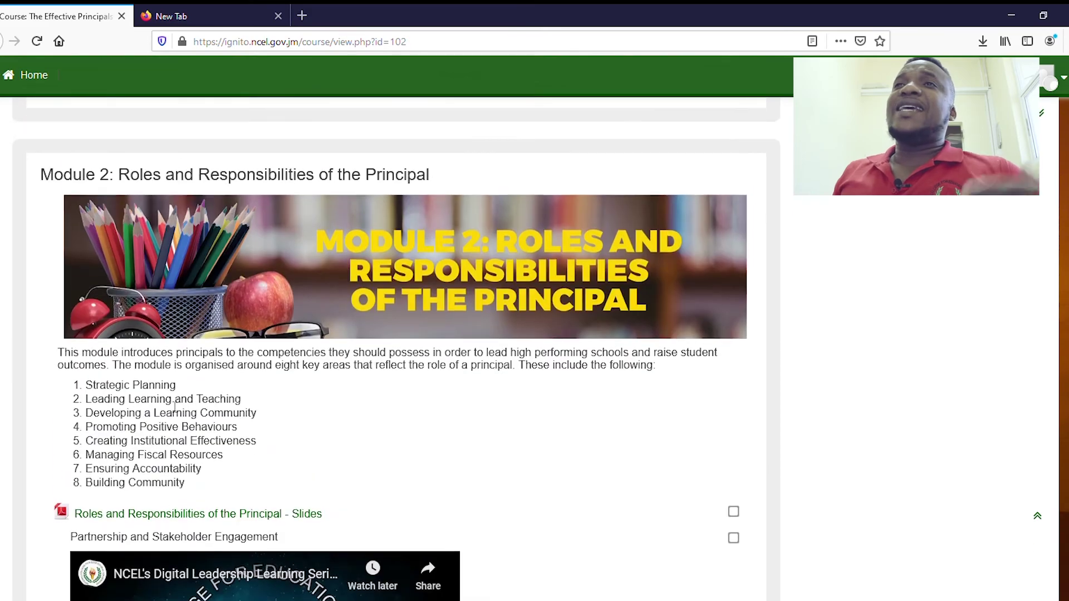
scroll(232, 334, "up", 10)
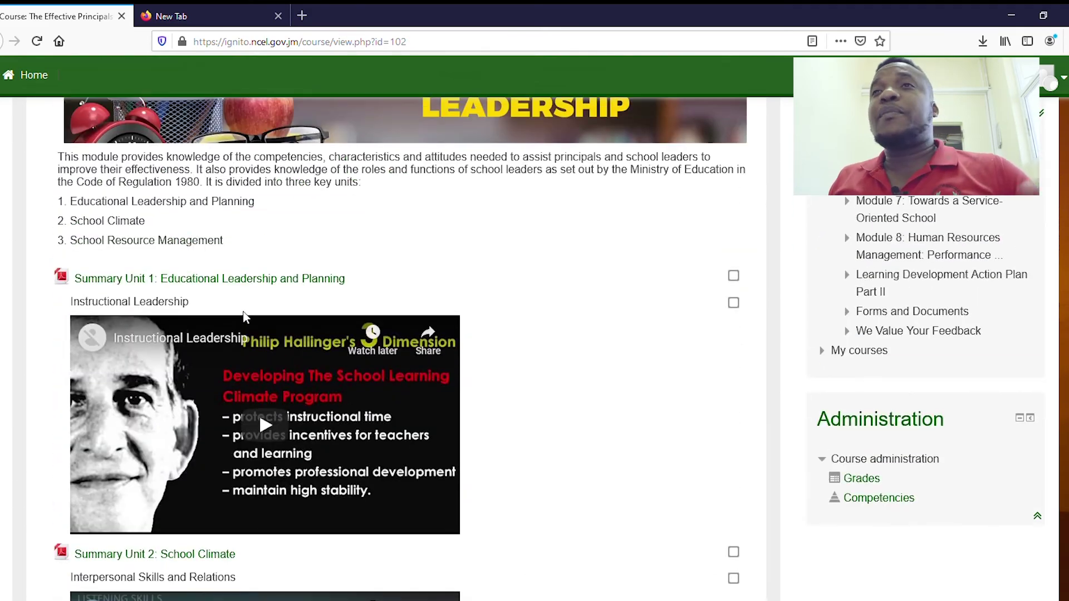
scroll(250, 326, "down", 4)
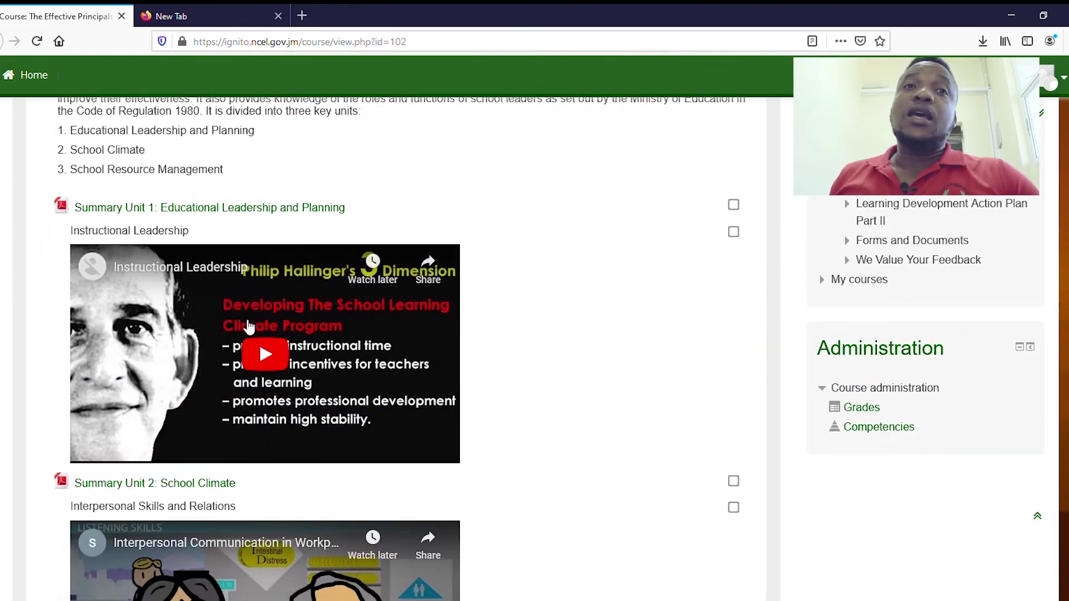
scroll(245, 325, "up", 7)
scroll(244, 323, "up", 20)
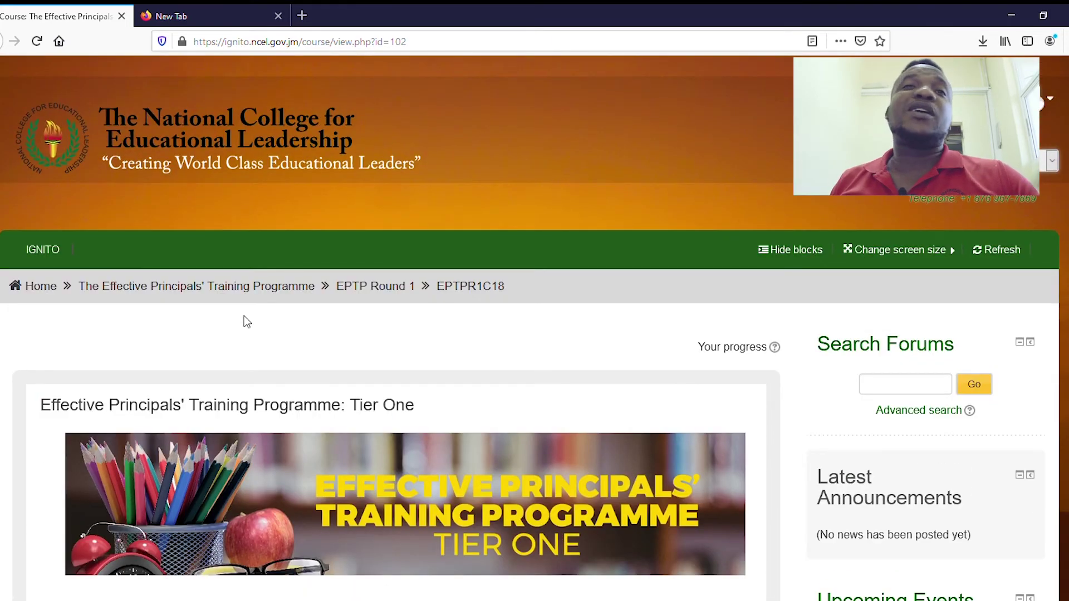
scroll(246, 323, "down", 7)
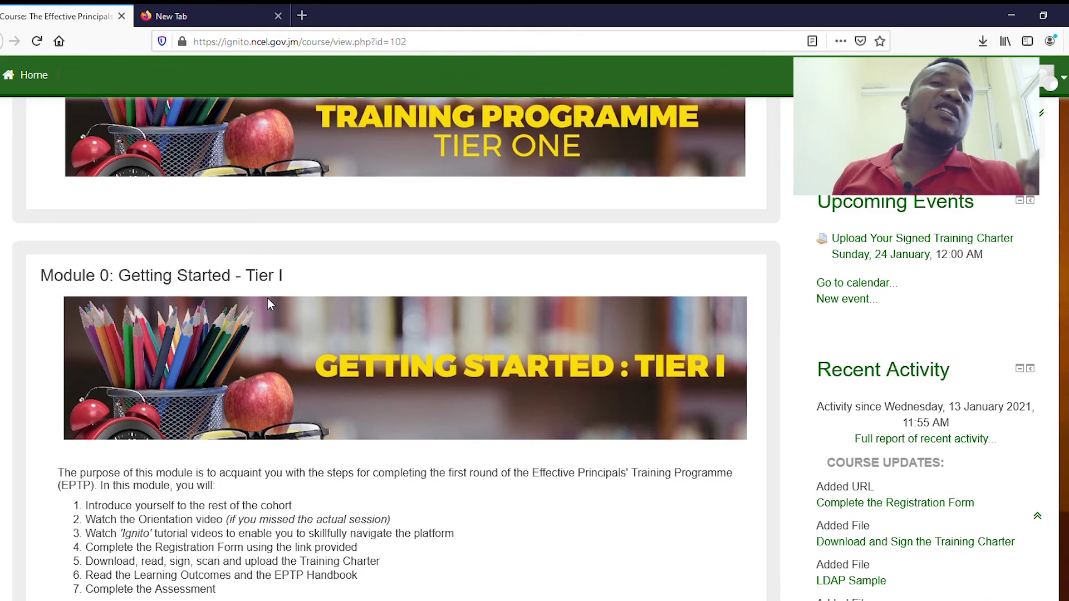
scroll(272, 282, "down", 4)
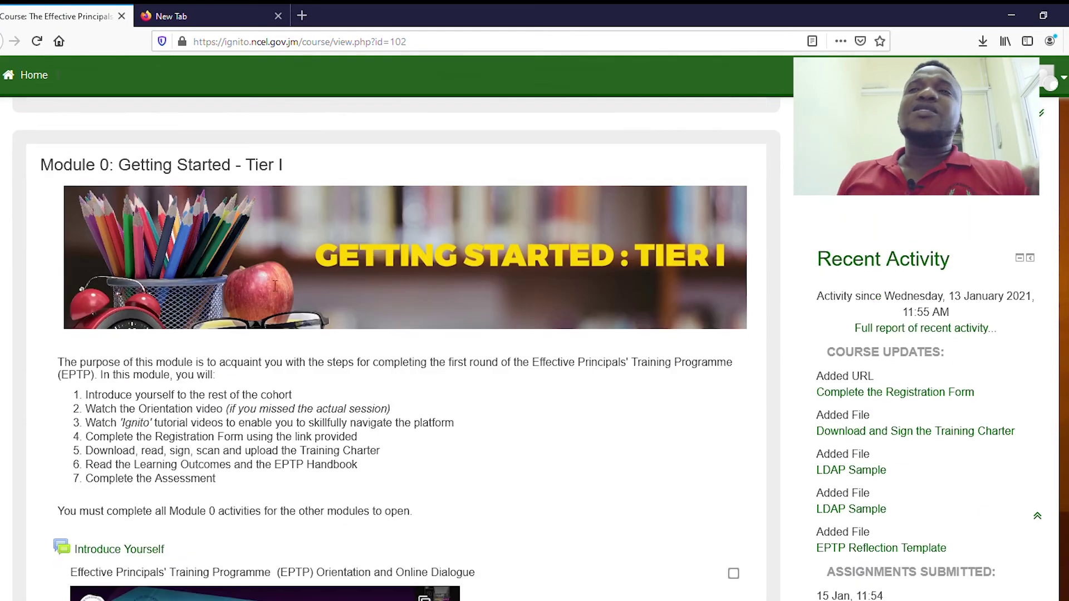